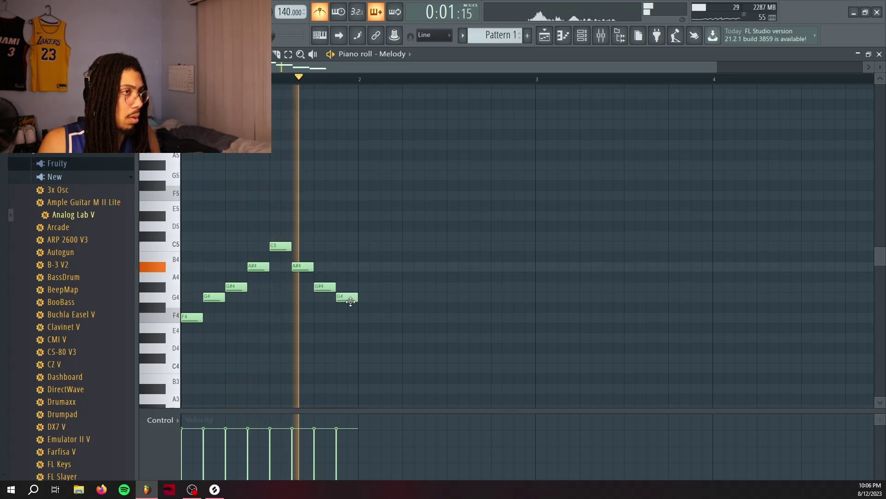
# Select every note of the one-bar Melody pattern and duplicate the selection three times along the timeline
pyautogui.hotkey('ctrl', 'a')
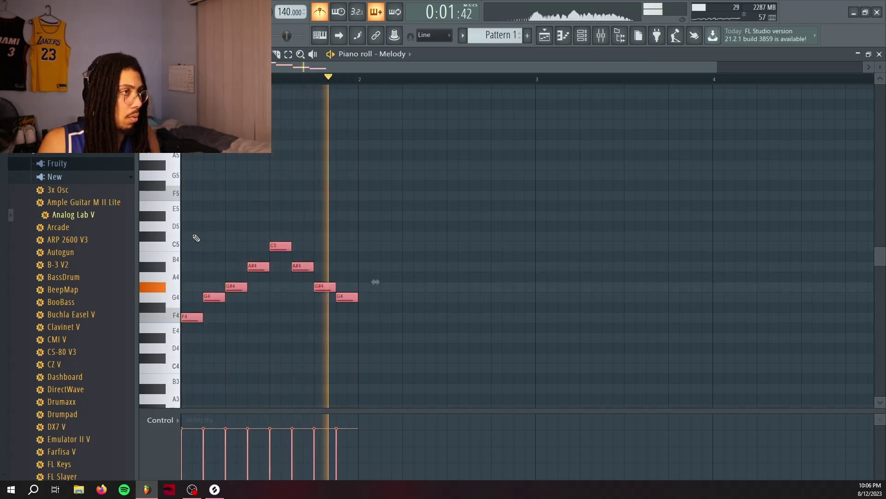
pyautogui.hotkey('ctrl', 'b')
pyautogui.hotkey('ctrl', 'b')
pyautogui.hotkey('ctrl', 'b')
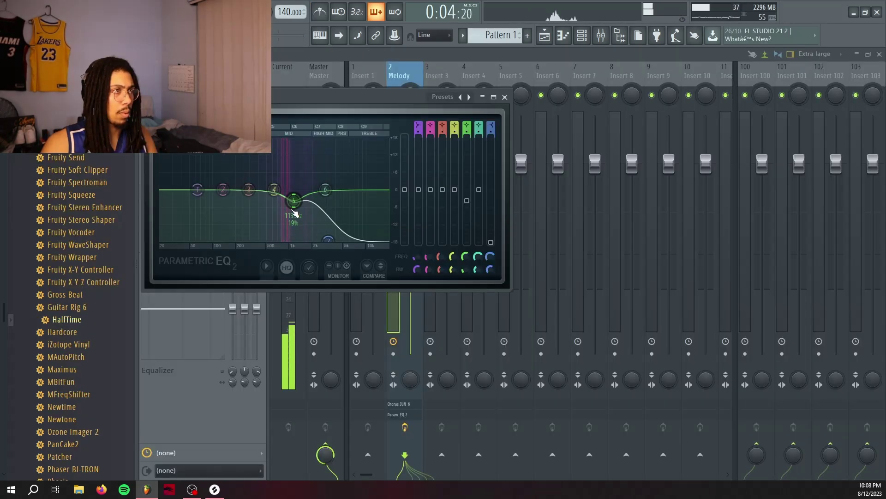
# Deepen the band 5 dip just below 1 kHz in the Melody track's Parametric EQ 2 and close the EQ
pyautogui.moveTo(287, 206); pyautogui.dragTo(287, 207)
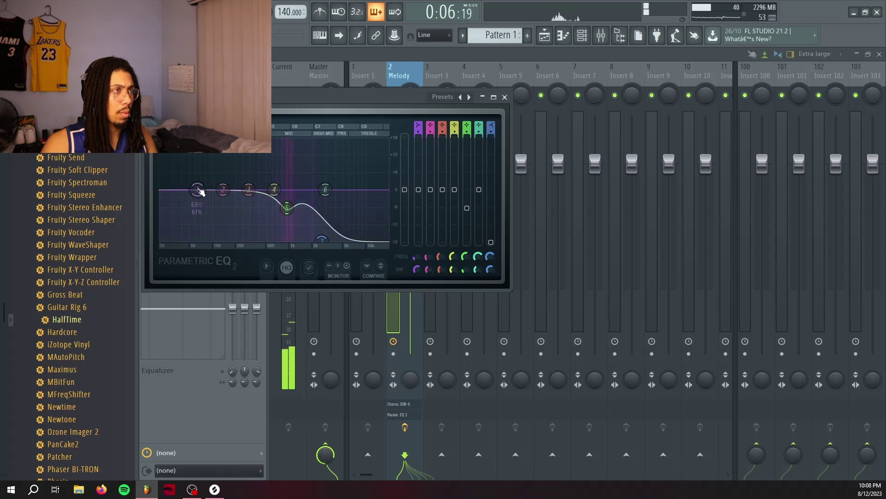
pyautogui.click(505, 97)
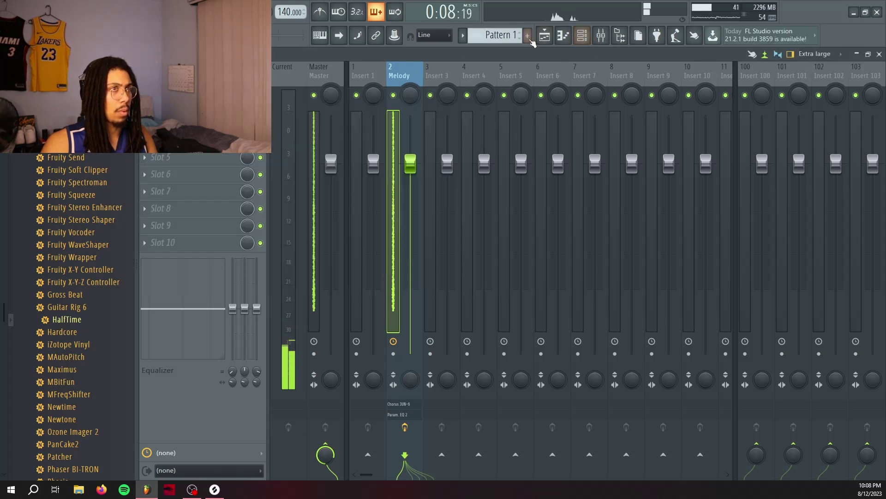
# Set up a Chords channel from the channel rack
pyautogui.click(568, 38)
pyautogui.rightClick(252, 79)
pyautogui.click(279, 176)
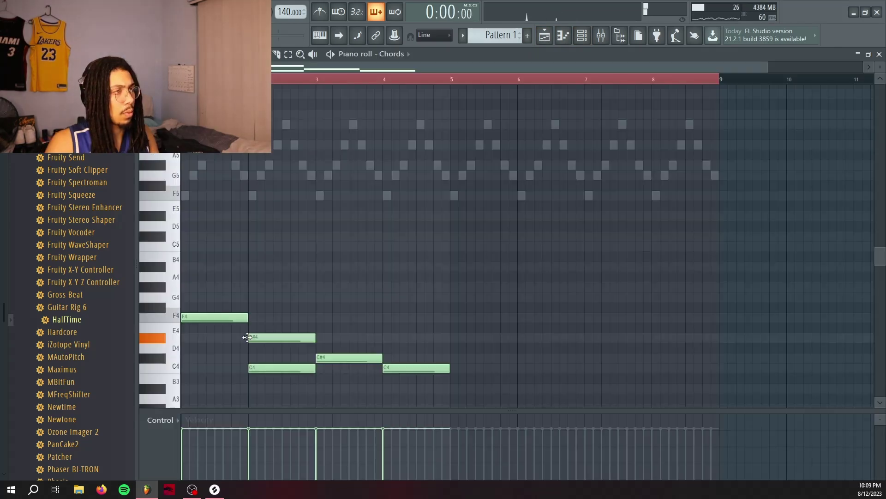
# Stack G#4 and C5 above the F4 note of the first chord and add G4 to the second chord
pyautogui.moveTo(221, 287); pyautogui.dragTo(186, 286)
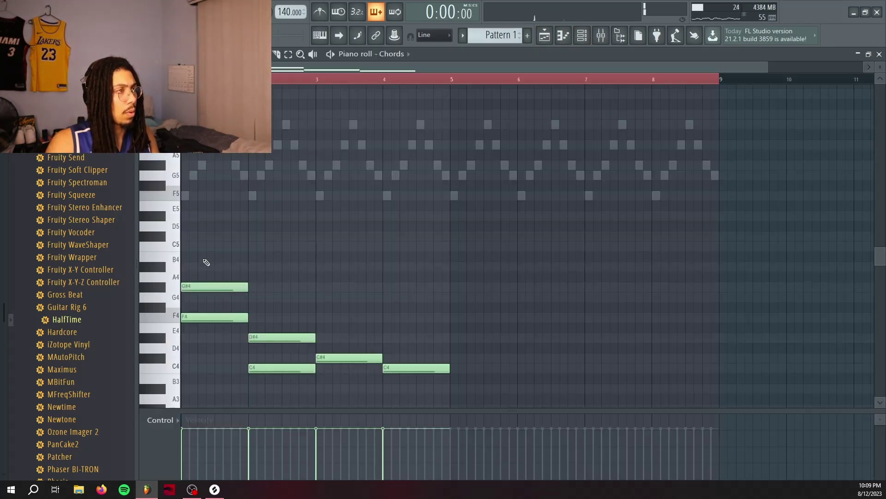
pyautogui.click(187, 246)
pyautogui.click(252, 297)
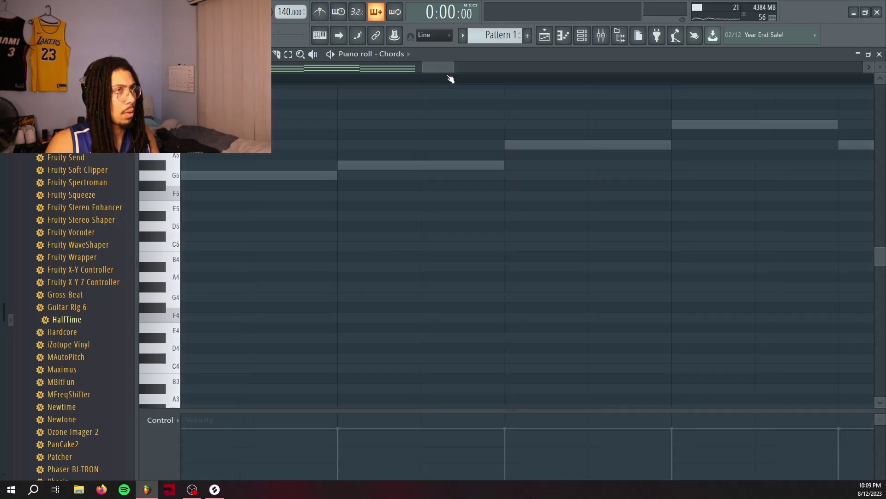
# Open the Chords channel's instrument and try the Key - Slider and Key - Road presets from the KXVI - CONFESSIONS bank
pyautogui.press('F6')
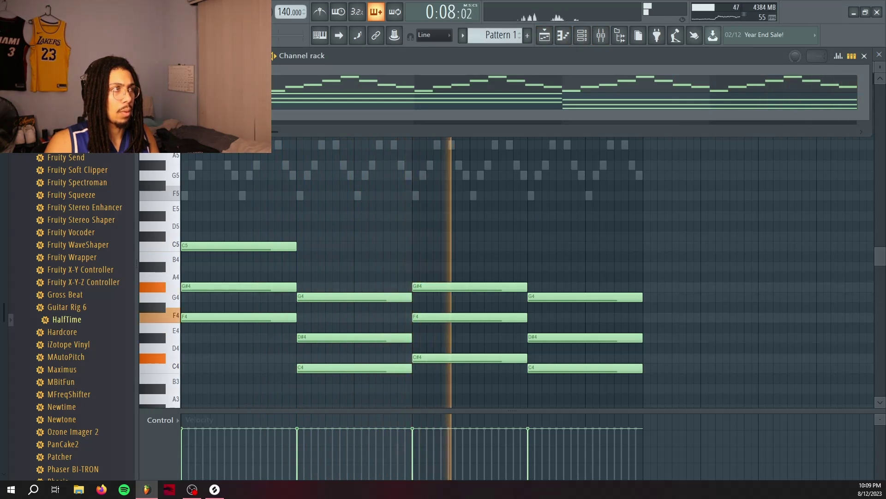
pyautogui.click(227, 101)
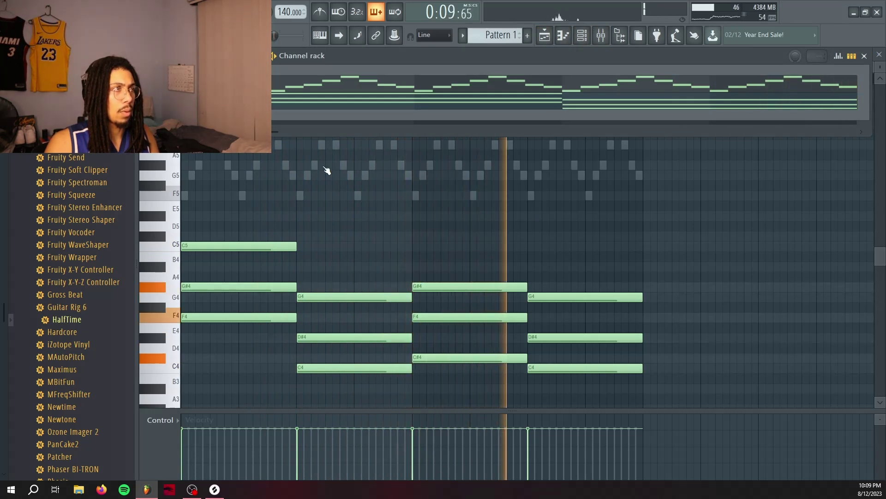
pyautogui.click(383, 261)
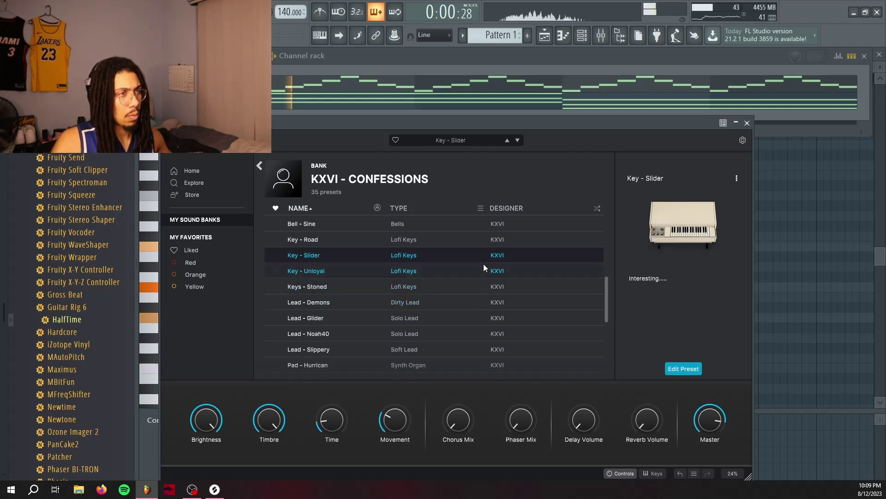
pyautogui.click(381, 245)
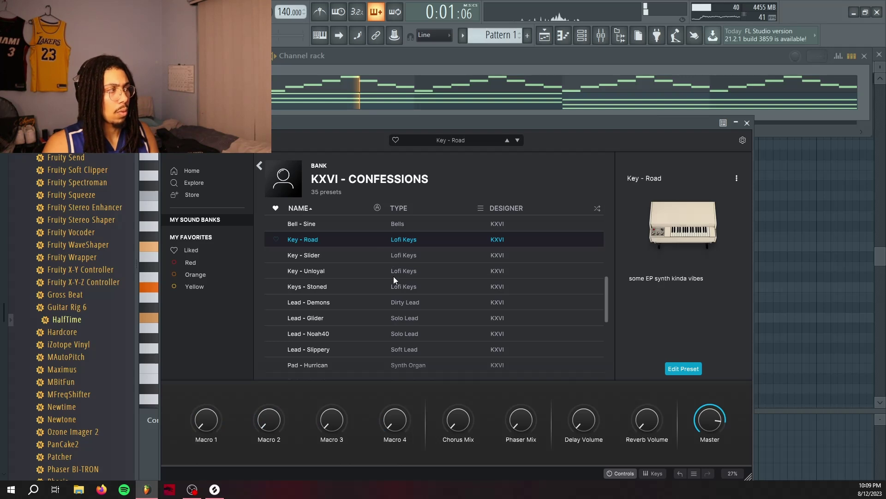
# Try the Pad - Interlude and Pad - Push Start presets for the chords and close the instrument
pyautogui.scroll(-3, 389, 315)
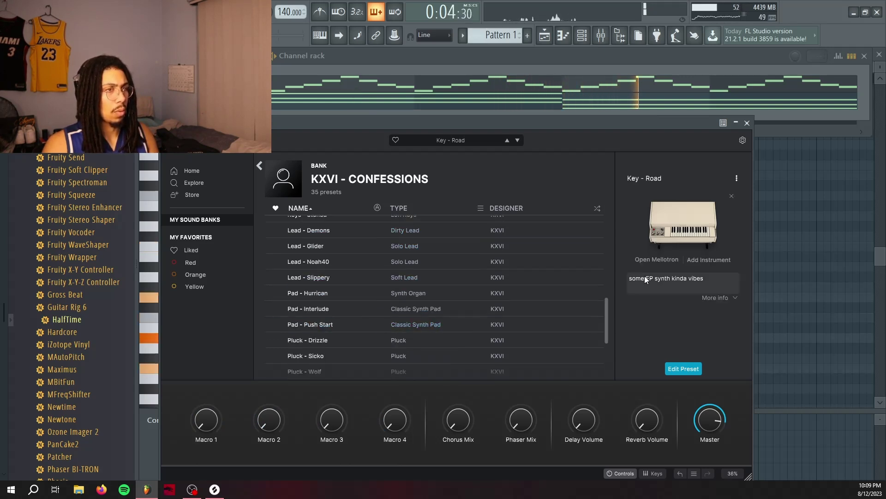
pyautogui.click(431, 310)
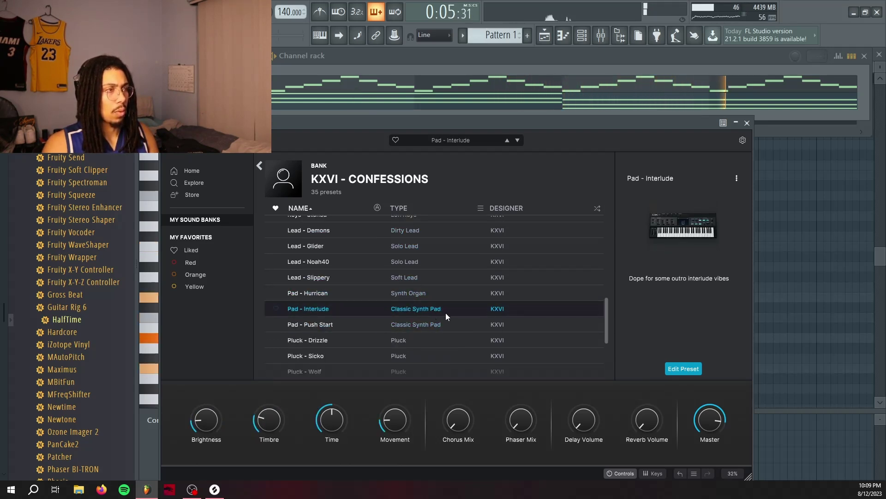
pyautogui.click(428, 328)
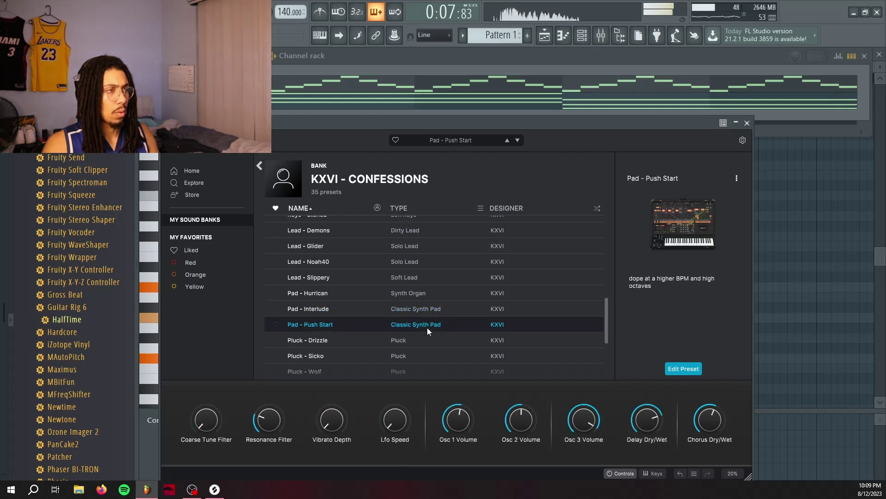
pyautogui.scroll(-3, 435, 340)
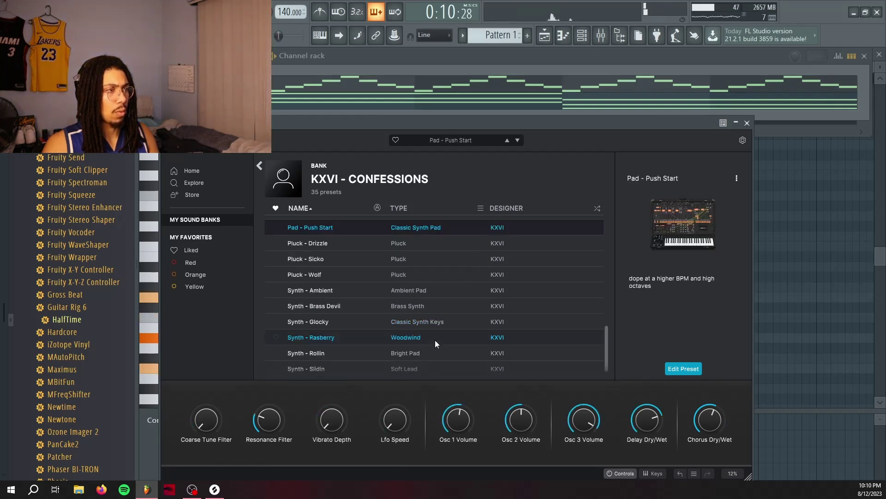
pyautogui.scroll(3, 435, 340)
pyautogui.click(747, 122)
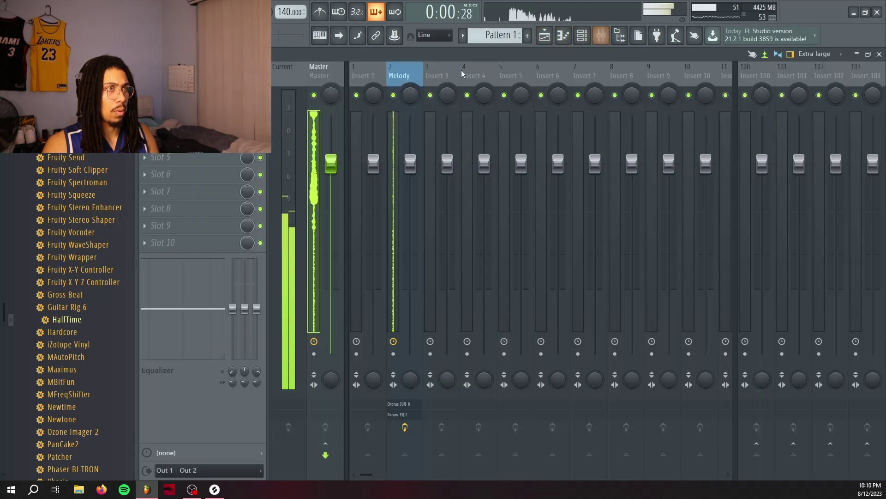
# Route the selected Chords channel to mixer insert 3
pyautogui.rightClick(459, 73)
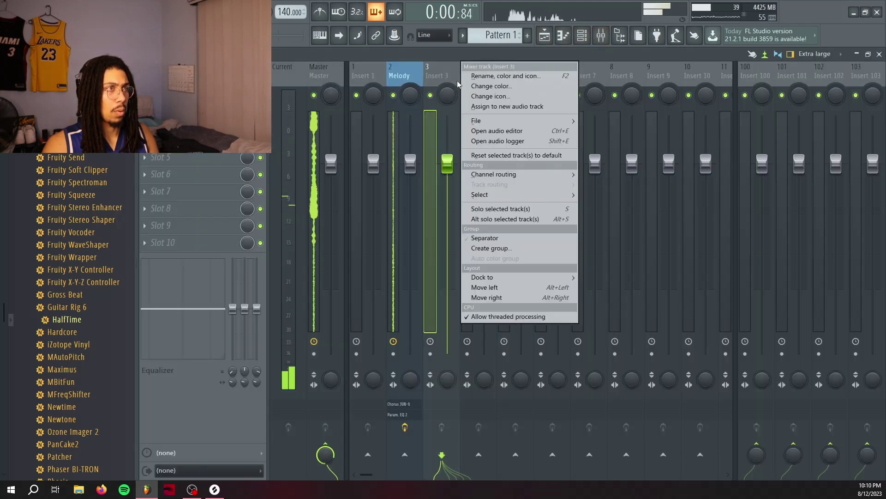
pyautogui.moveTo(499, 174)
pyautogui.click(637, 174)
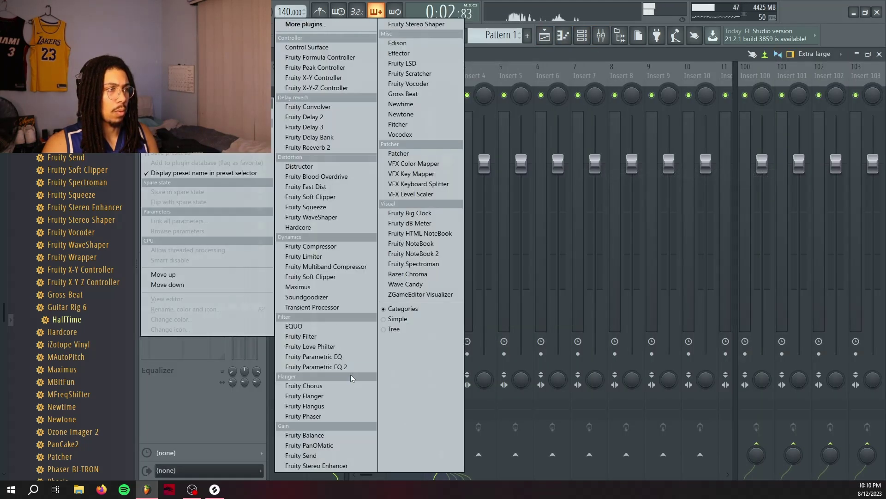
# Add Fruity Flangus to the Chords mixer track, lower its dry level and close the effect
pyautogui.click(337, 406)
pyautogui.moveTo(313, 124); pyautogui.dragTo(312, 148)
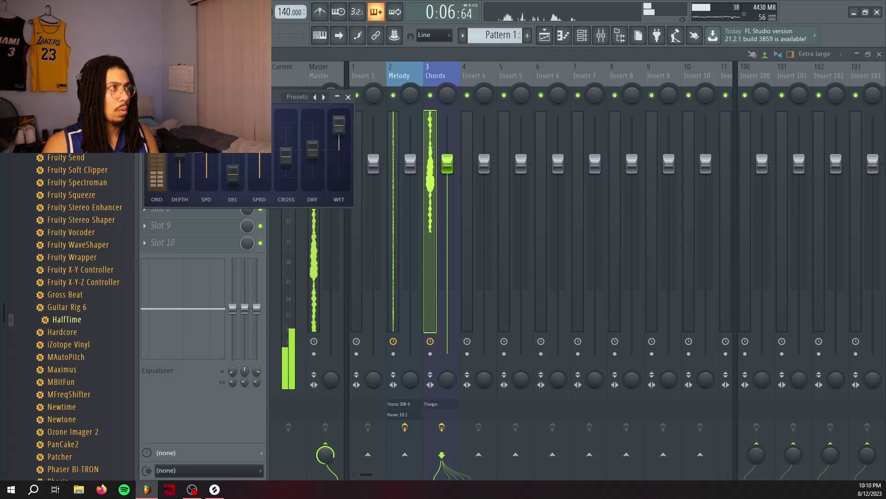
pyautogui.click(348, 97)
# Add Fruity Parametric EQ 2 to the Chords track and cut the lows with band 1 at about 100 Hz
pyautogui.click(198, 123)
pyautogui.click(342, 368)
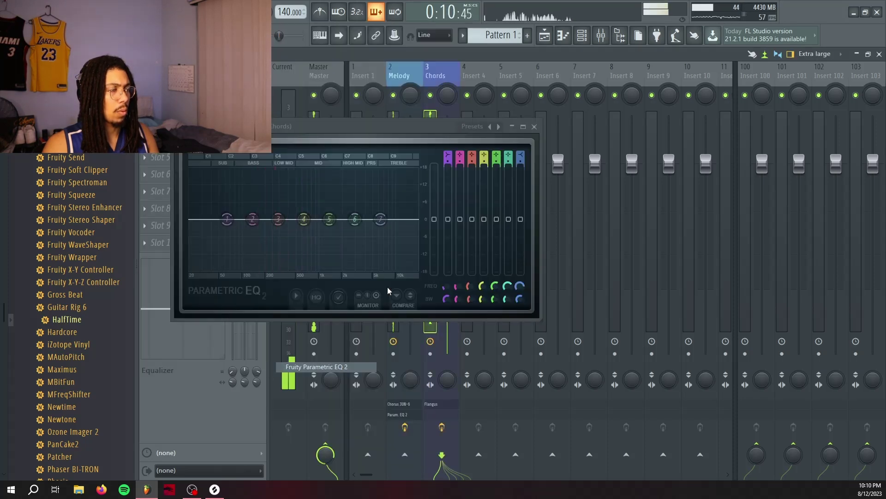
pyautogui.moveTo(233, 221); pyautogui.dragTo(254, 276)
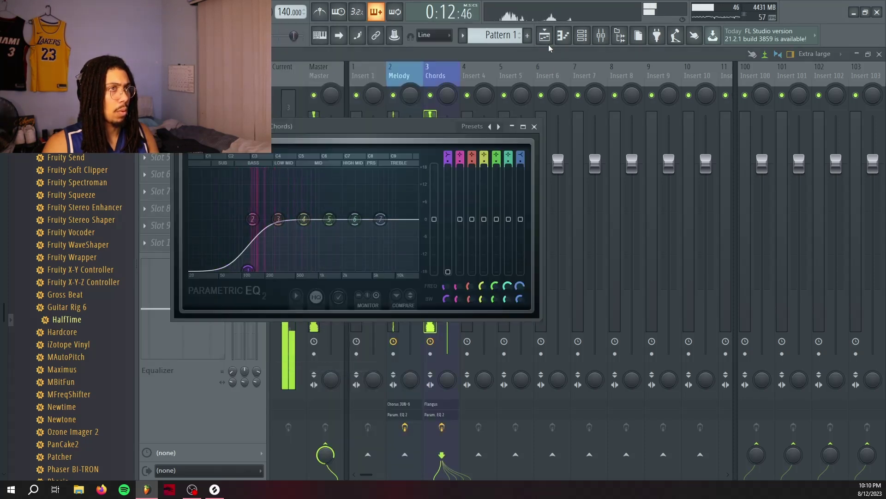
# Copy the root notes of the third and fourth chords one octave up, to C#5 and C5
pyautogui.click(582, 35)
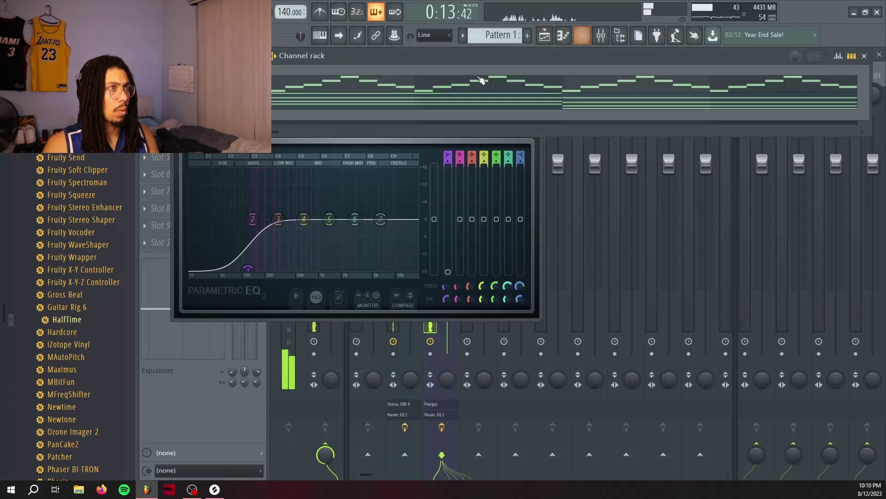
pyautogui.click(444, 105)
pyautogui.moveTo(463, 328); pyautogui.dragTo(478, 235)
pyautogui.moveTo(552, 346); pyautogui.dragTo(557, 241)
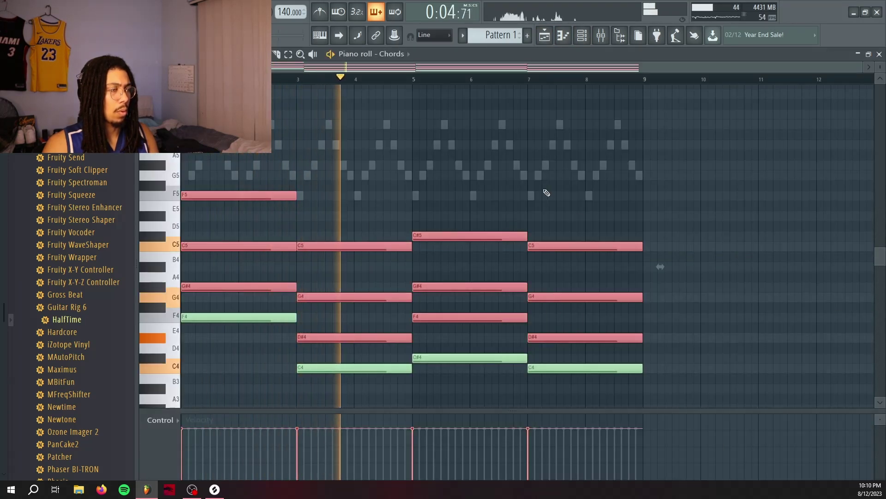
# Raise all selected chord notes above the low roots by one octave and deselect them
pyautogui.hotkey('ctrl', 'Up')
pyautogui.scroll(3, 535, 277)
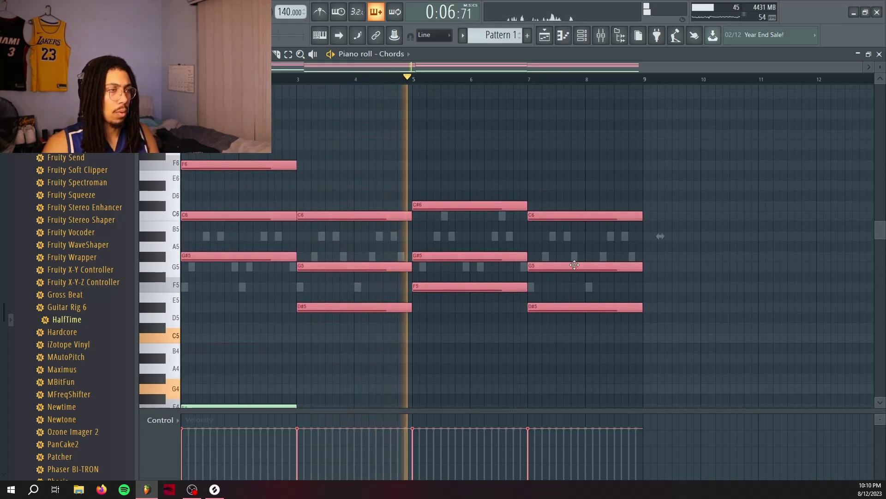
pyautogui.keyDown('ctrl'); pyautogui.click(602, 179); pyautogui.keyUp('ctrl')
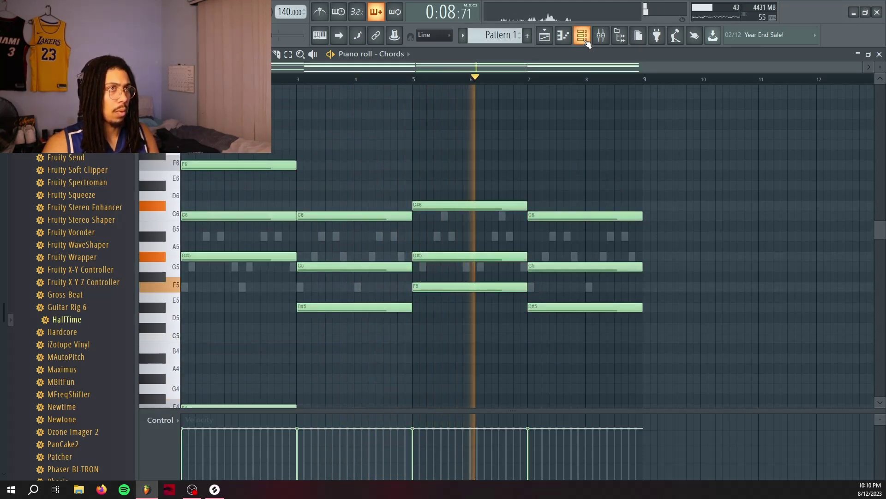
# Select the middle upper note of each of the four chords: C6, G5, G#5 and G5
pyautogui.scroll(-2, 461, 191)
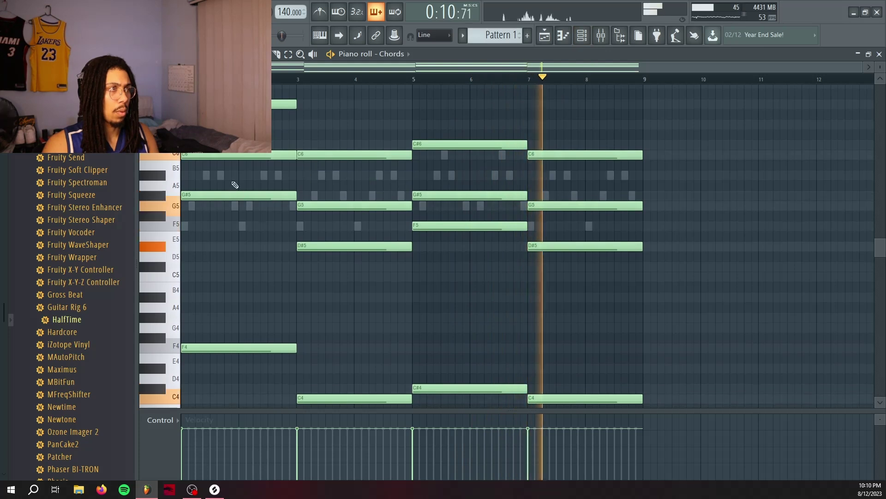
pyautogui.keyDown('ctrl'); pyautogui.click(240, 155); pyautogui.keyUp('ctrl')
pyautogui.keyDown('ctrl'); pyautogui.click(355, 205); pyautogui.keyUp('ctrl')
pyautogui.keyDown('ctrl'); pyautogui.click(470, 194); pyautogui.keyUp('ctrl')
pyautogui.keyDown('ctrl'); pyautogui.click(551, 205); pyautogui.keyUp('ctrl')
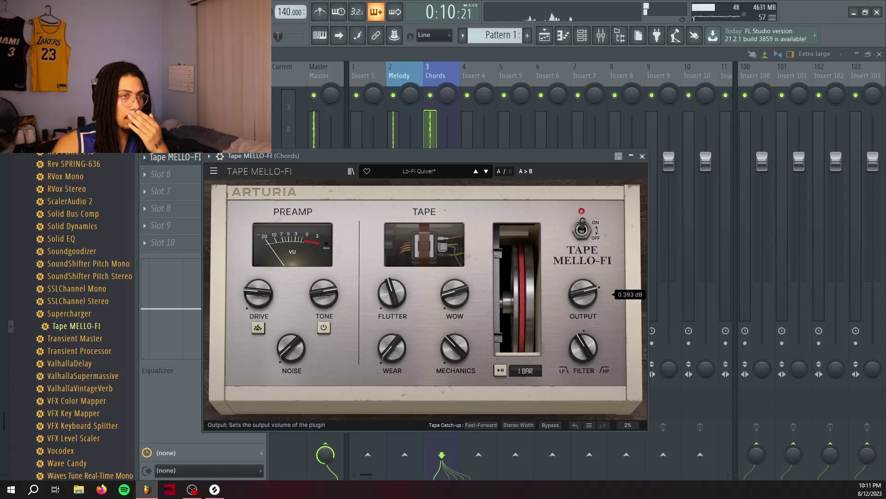
# Close the Chords track's Tape MELLO-FI effect and browse the Loner's Sample Supply presets in Analog Lab V
pyautogui.click(642, 156)
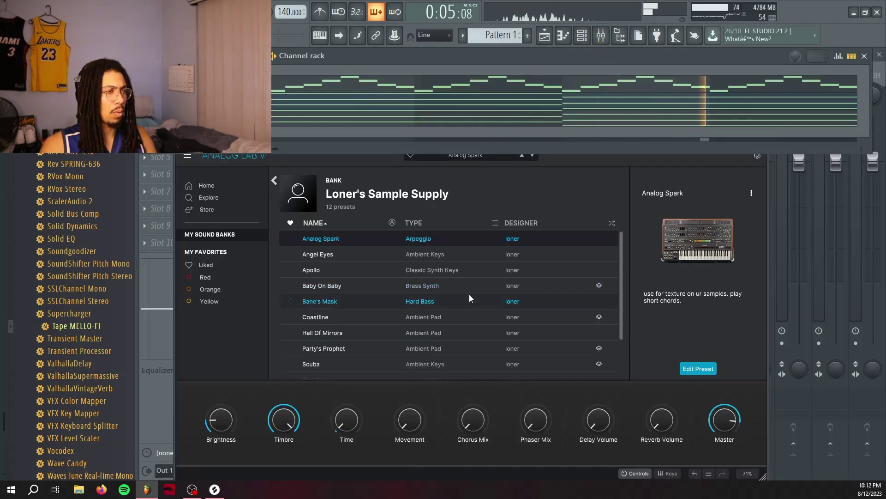
pyautogui.scroll(-2, 470, 310)
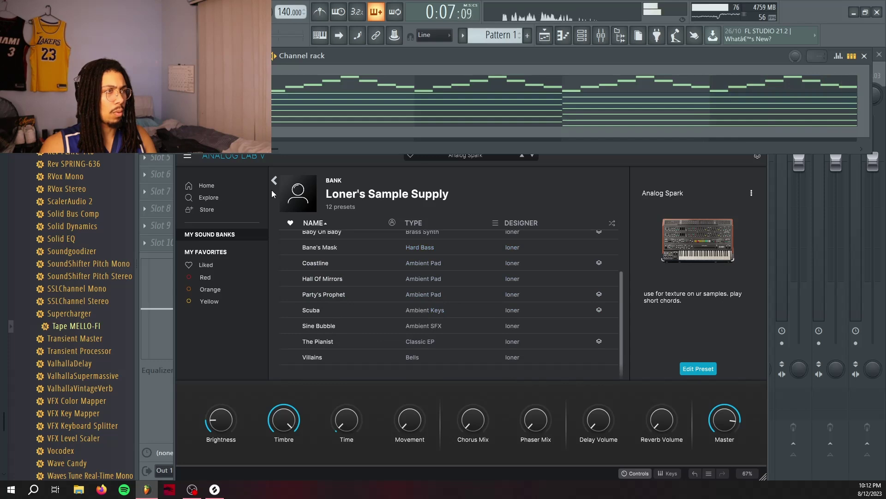
# Route the selected Arp channel to mixer insert 4
pyautogui.click(603, 39)
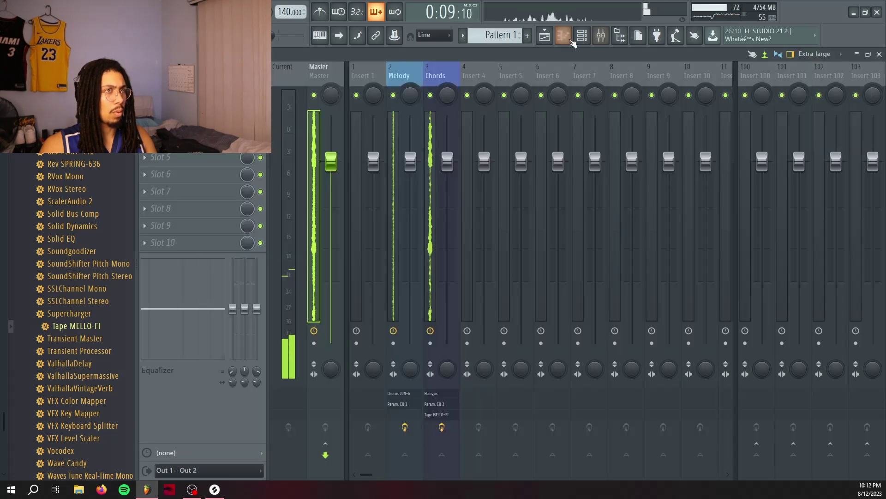
pyautogui.rightClick(479, 81)
pyautogui.click(634, 174)
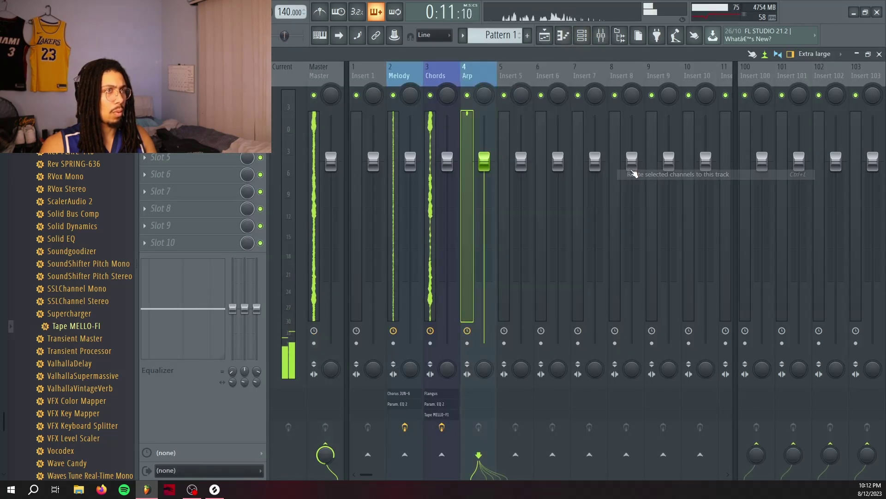
# Stop playback, add the HalfTime effect to the Arp mixer track and close its window
pyautogui.press('space')
pyautogui.click(145, 89)
pyautogui.click(106, 143)
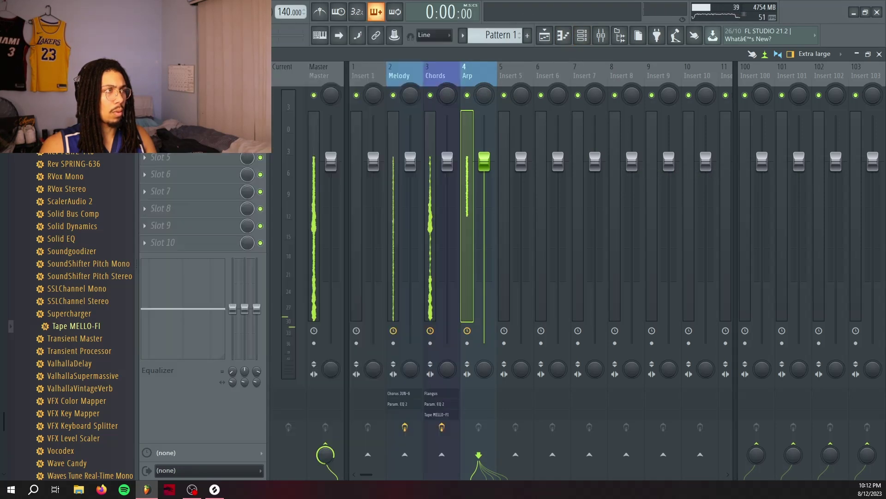
pyautogui.scroll(6, 79, 230)
pyautogui.scroll(3, 76, 204)
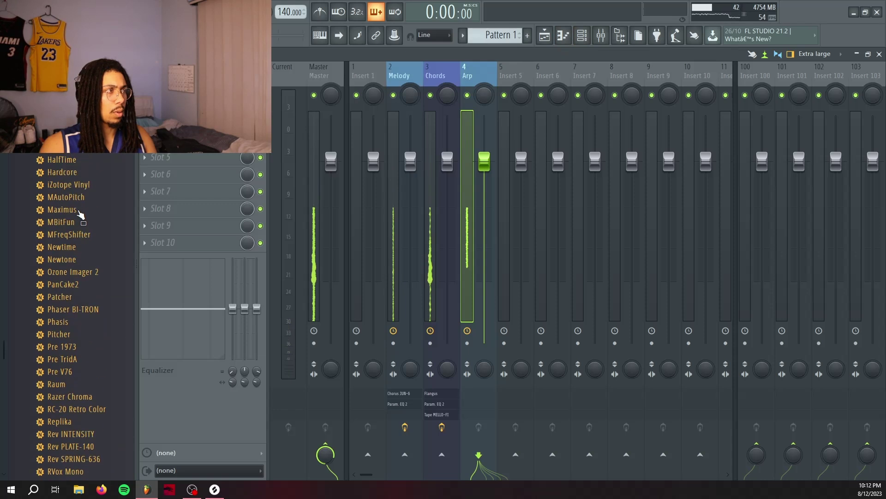
pyautogui.moveTo(67, 163); pyautogui.dragTo(182, 88)
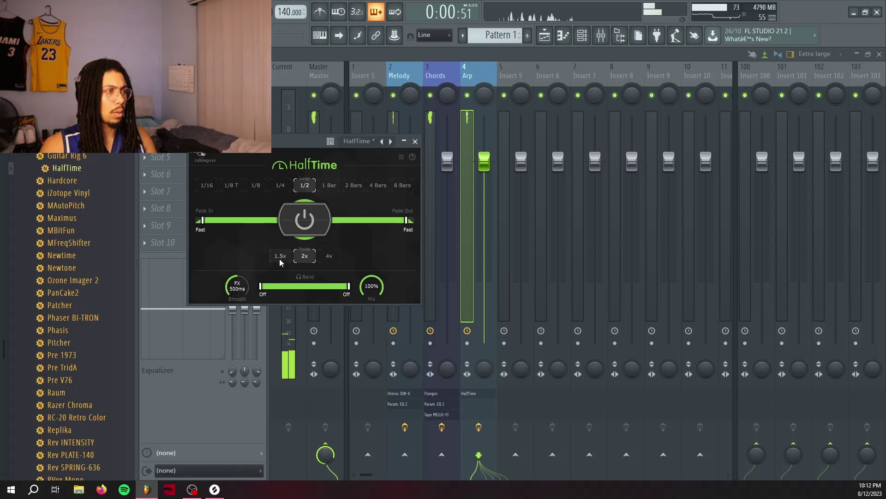
pyautogui.click(416, 142)
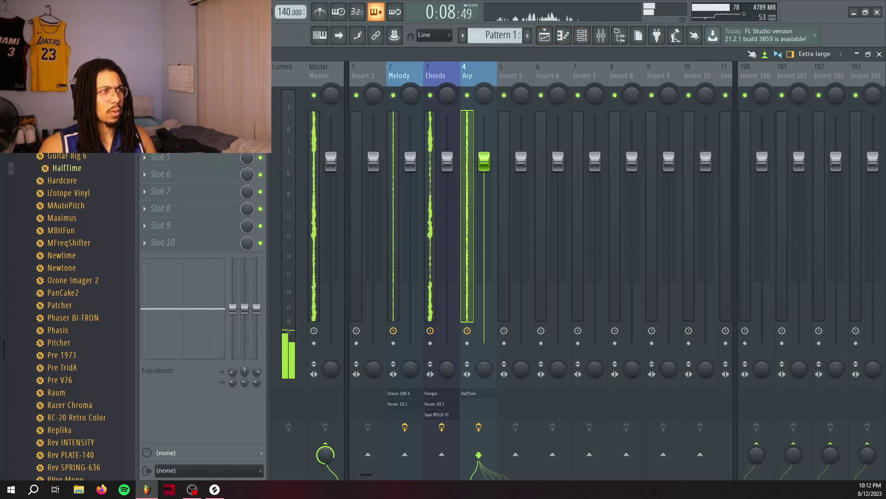
# Examine the Melody pattern's notes in the piano roll and return to the playlist
pyautogui.click(184, 89)
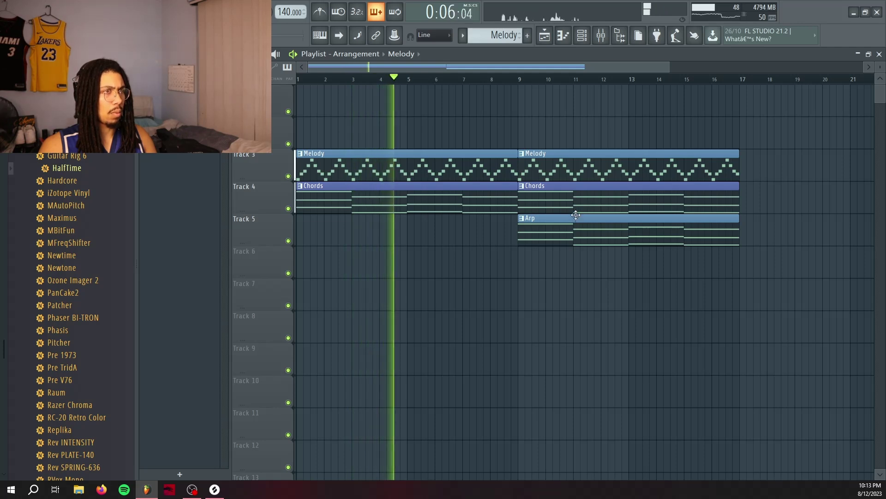
pyautogui.click(585, 37)
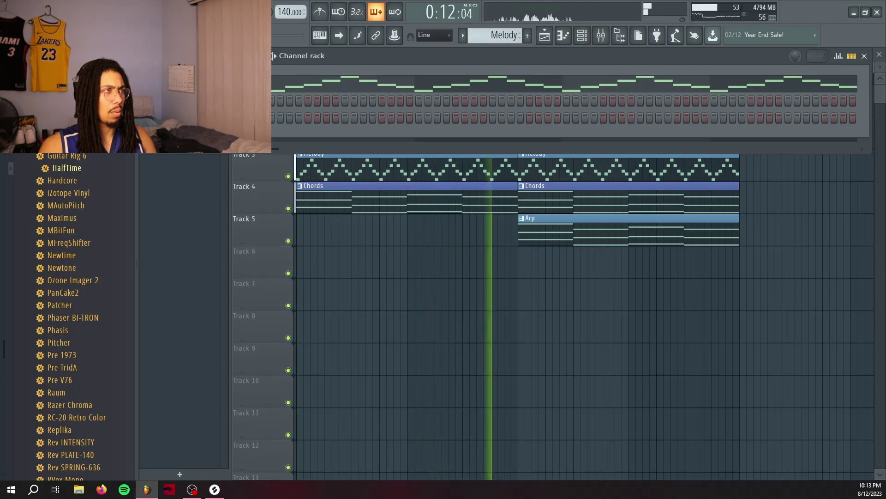
pyautogui.click(323, 86)
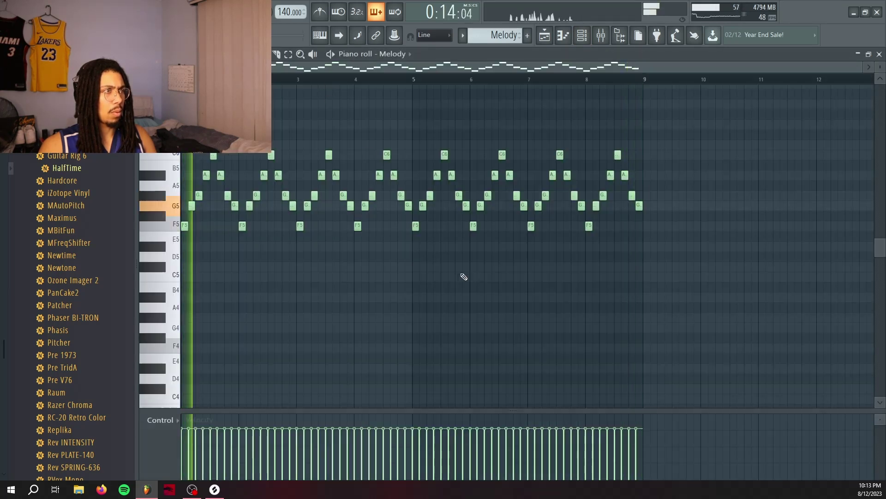
pyautogui.click(545, 35)
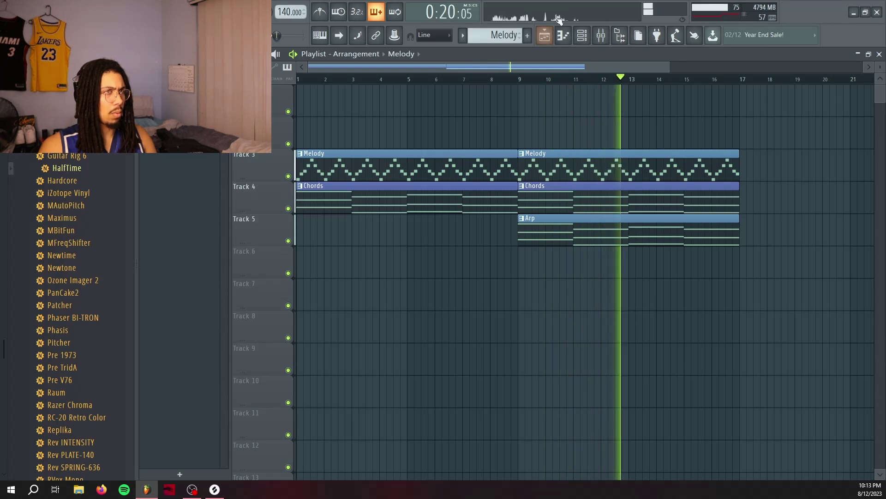
# Stop playback, open the Melody channel's Analog Lab V instrument and look through the Loner's Sample Supply presets
pyautogui.click(585, 37)
pyautogui.press('space')
pyautogui.click(583, 36)
pyautogui.click(235, 84)
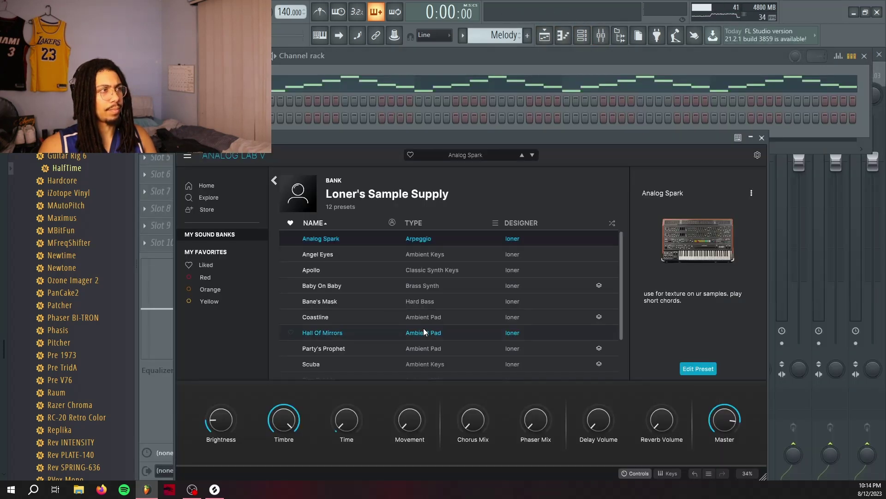
pyautogui.scroll(-2, 475, 272)
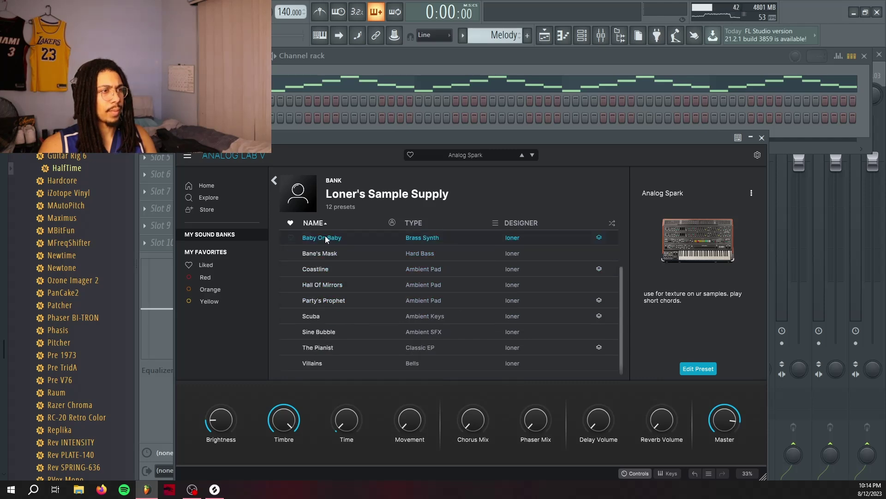
pyautogui.click(276, 180)
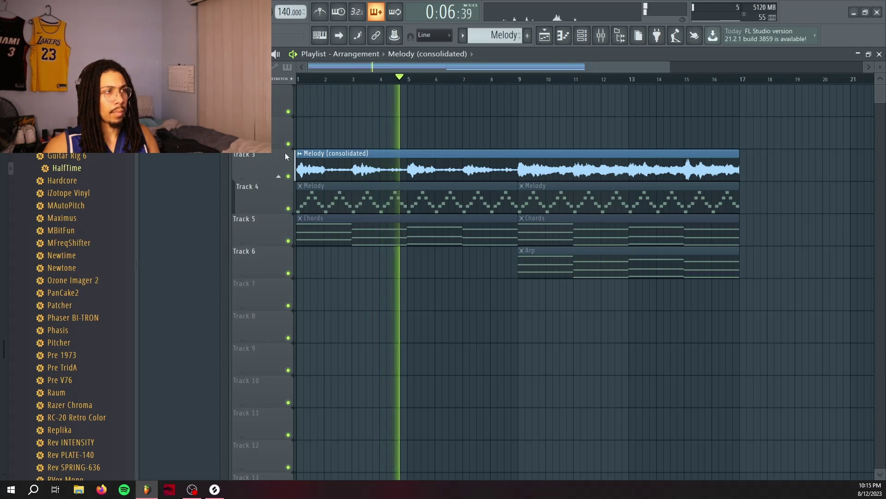
pyautogui.rightClick(299, 154)
pyautogui.click(330, 194)
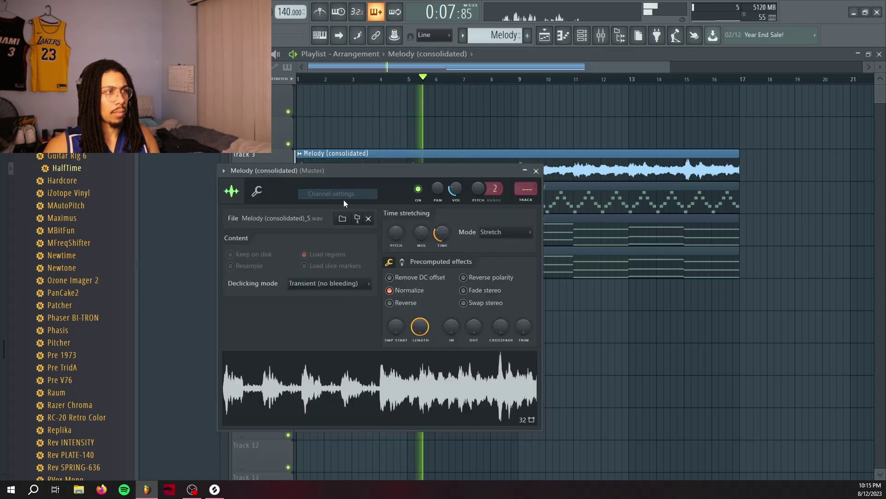
pyautogui.click(536, 171)
# Rename the consolidated Melody audio clip in the playlist to "Loop Og Fm"
pyautogui.click(299, 154)
pyautogui.click(317, 202)
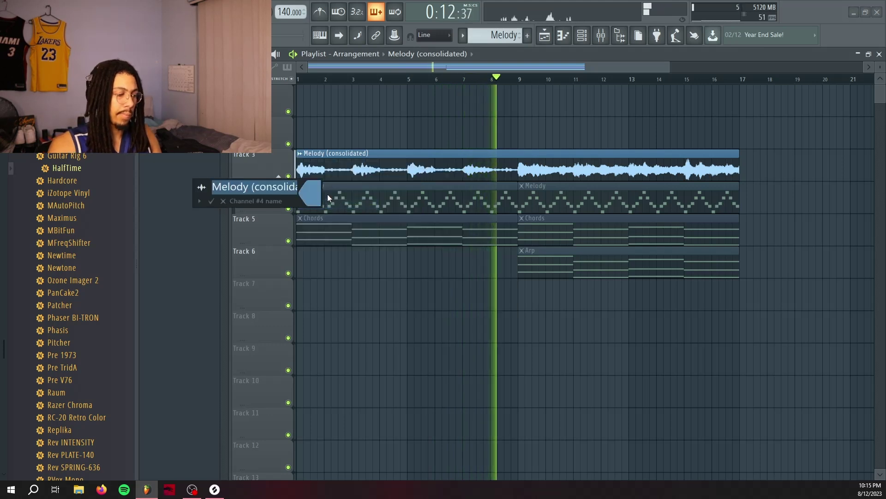
pyautogui.write('Loop Og ')
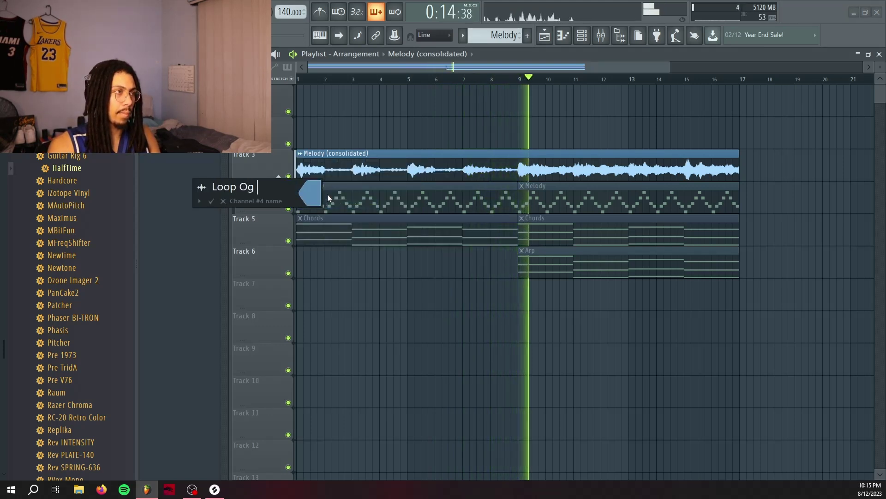
pyautogui.write('Fm')
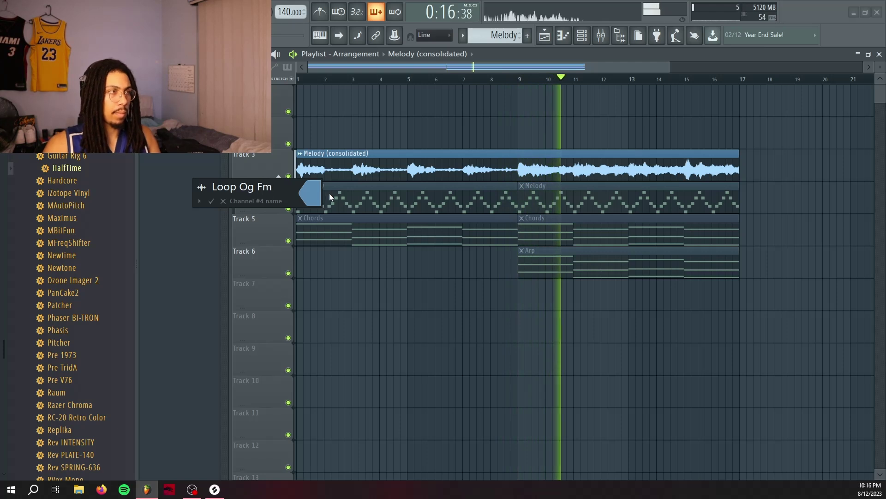
pyautogui.press('Return')
# Move the muted Melody, Chords and Arp clips down to start at Track 12 and ungroup Track 4 from the track above
pyautogui.moveTo(320, 309); pyautogui.dragTo(699, 211)
pyautogui.hotkey('shift', 'Down')
pyautogui.hotkey('shift', 'Down')
pyautogui.hotkey('shift', 'Down')
pyautogui.hotkey('shift', 'Down')
pyautogui.hotkey('shift', 'Down')
pyautogui.hotkey('shift', 'Down')
pyautogui.hotkey('shift', 'Down')
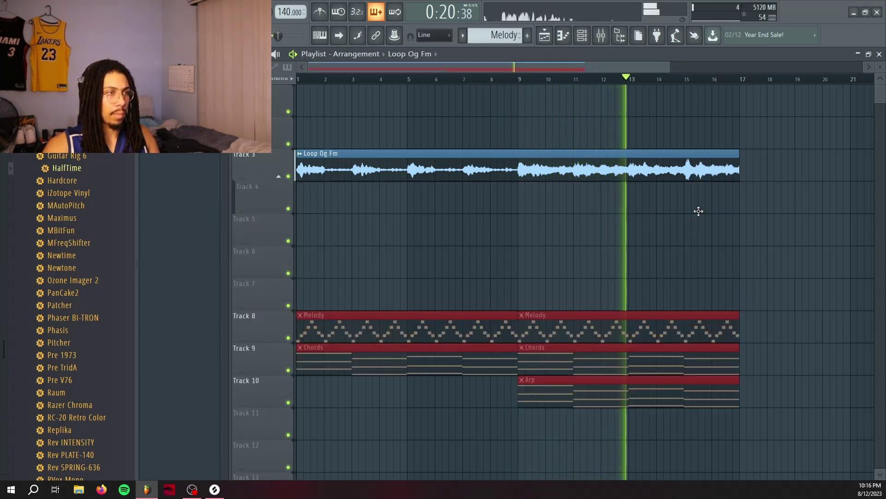
pyautogui.hotkey('shift', 'Down')
pyautogui.rightClick(278, 182)
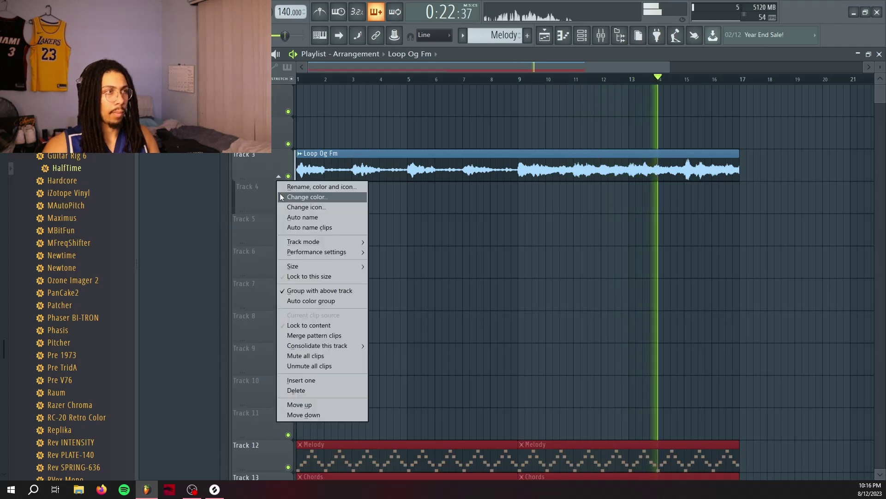
pyautogui.click(316, 291)
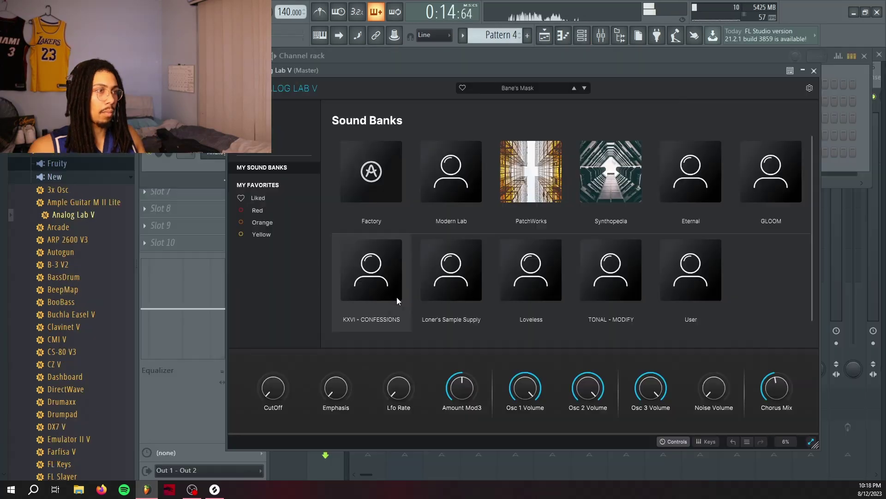
# Open the KXVI - CONFESSIONS bank in Analog Lab V and audition Bass - Fuel, Bass - GoodLife and Bass - Rover
pyautogui.click(397, 297)
pyautogui.click(486, 210)
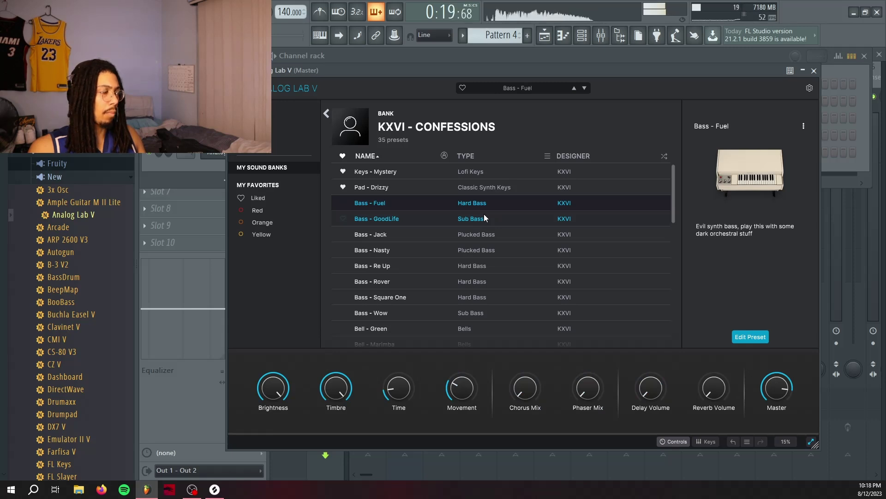
pyautogui.click(456, 223)
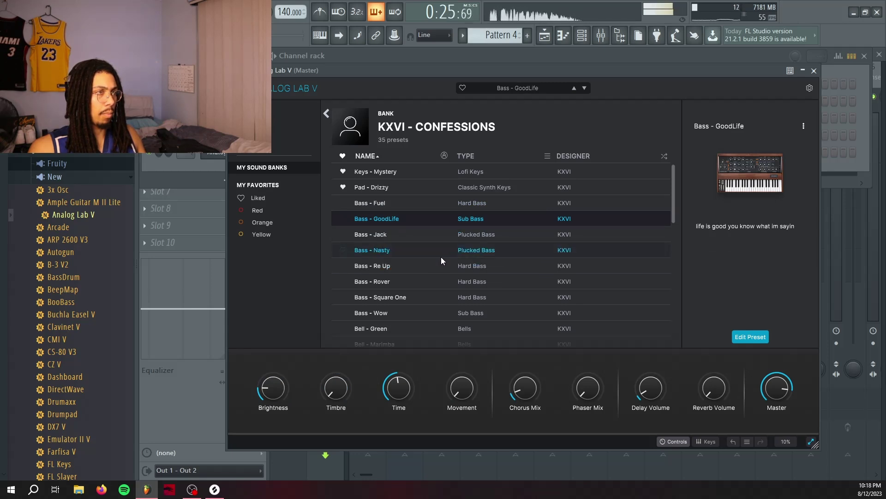
pyautogui.click(442, 277)
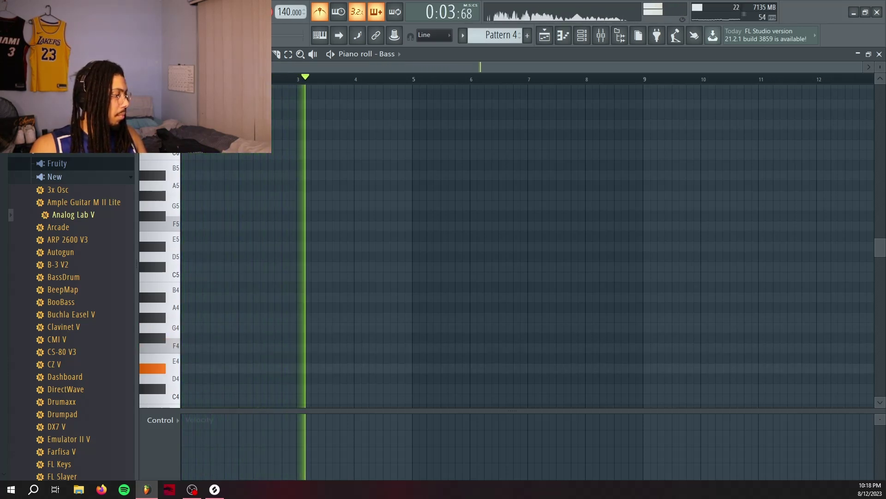
# Stop recording, erase the notes of the first Bass take and record the bass line again
pyautogui.press('space')
pyautogui.rightClick(307, 368)
pyautogui.rightClick(287, 348)
pyautogui.rightClick(264, 328)
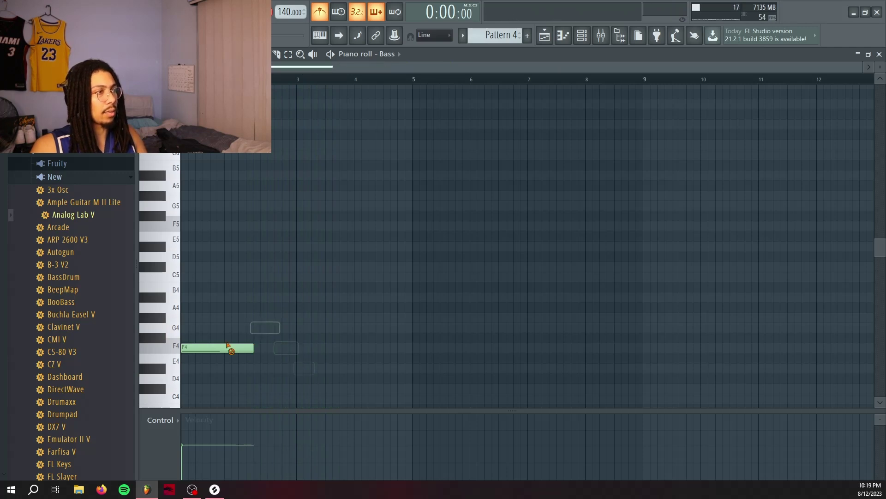
pyautogui.rightClick(249, 348)
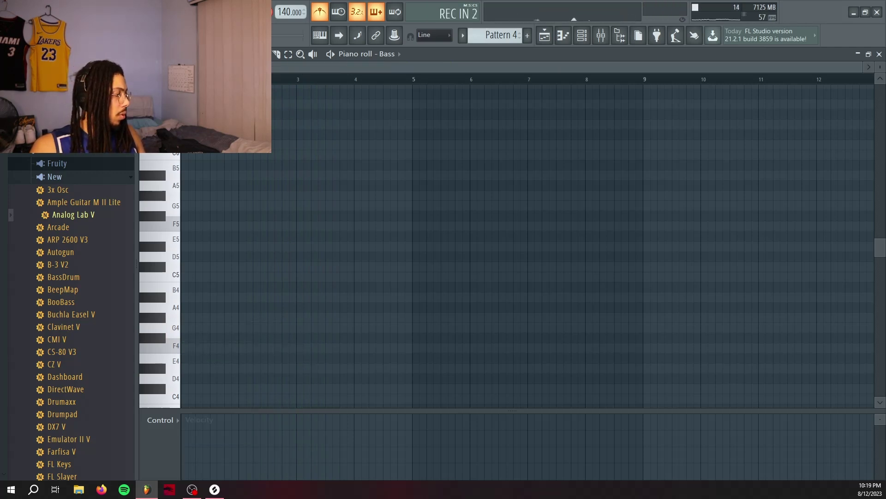
pyautogui.press('space')
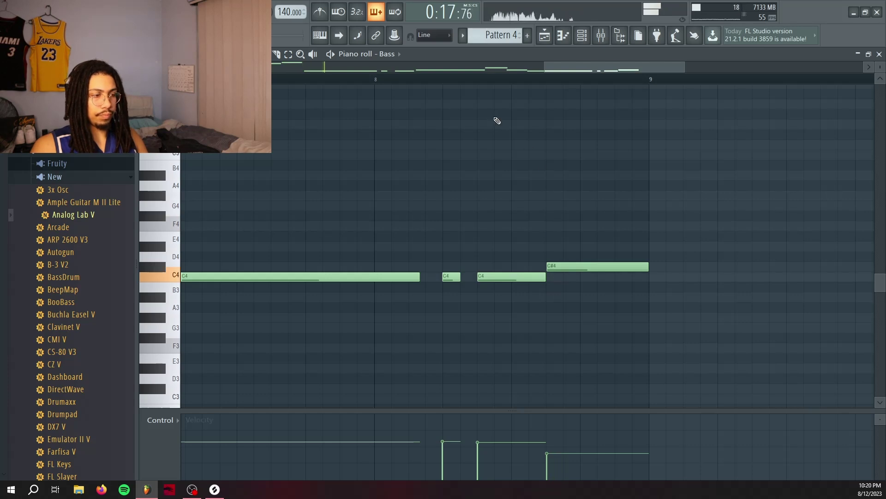
# Raise the velocity of all Bass notes in the piano roll slightly and deselect them
pyautogui.scroll(-6, 490, 85)
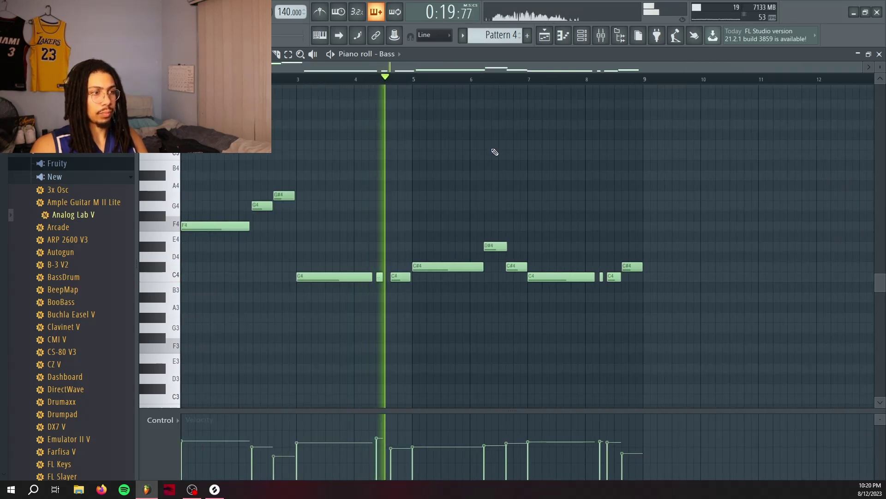
pyautogui.moveTo(186, 316); pyautogui.dragTo(870, 121)
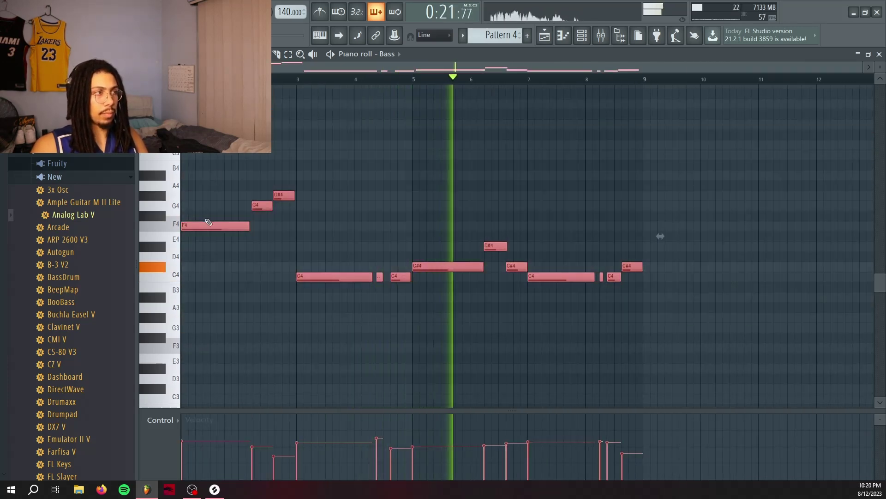
pyautogui.scroll(4, 198, 230)
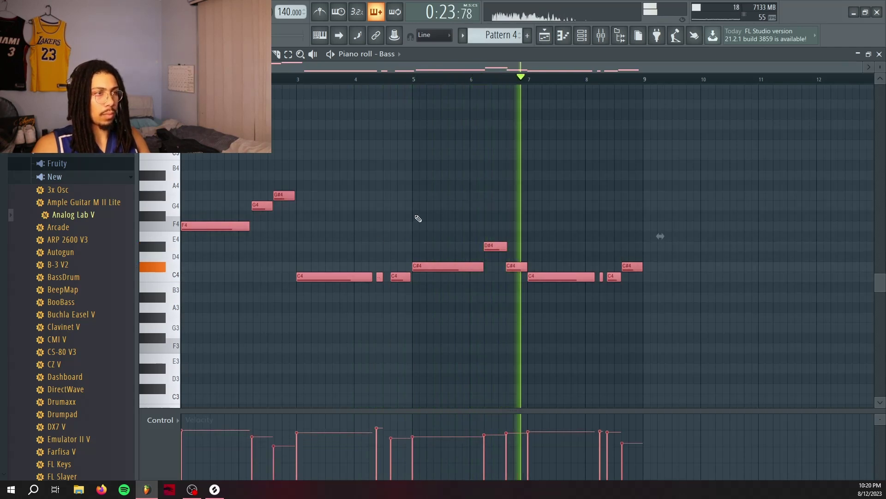
pyautogui.keyDown('ctrl'); pyautogui.click(454, 204); pyautogui.keyUp('ctrl')
# Route the selected Bass channel to mixer insert 3
pyautogui.press('F6')
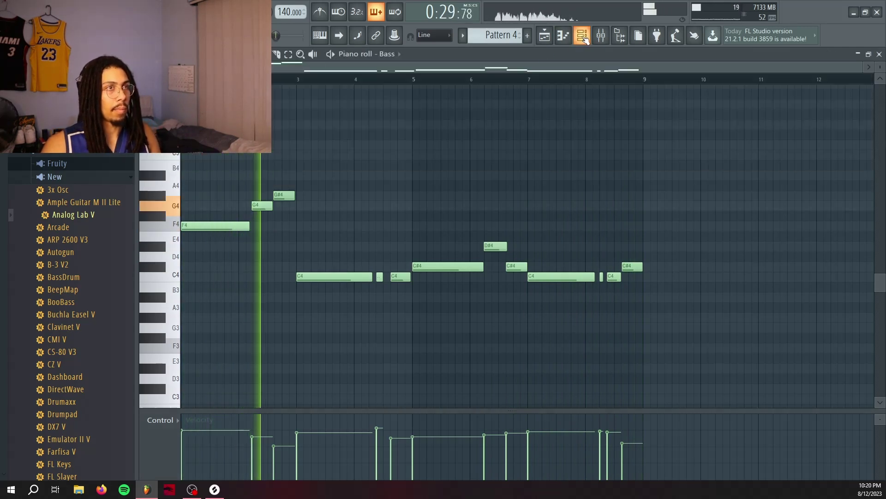
pyautogui.click(545, 36)
pyautogui.rightClick(450, 86)
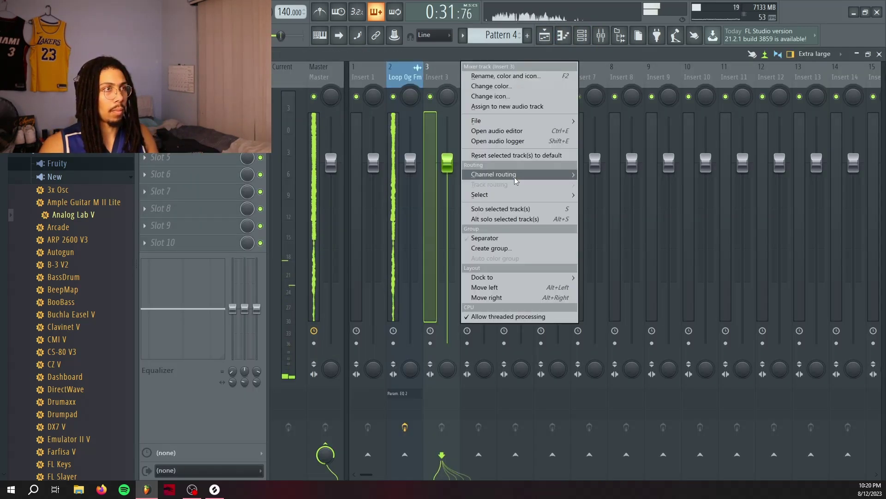
pyautogui.moveTo(521, 178)
pyautogui.click(589, 179)
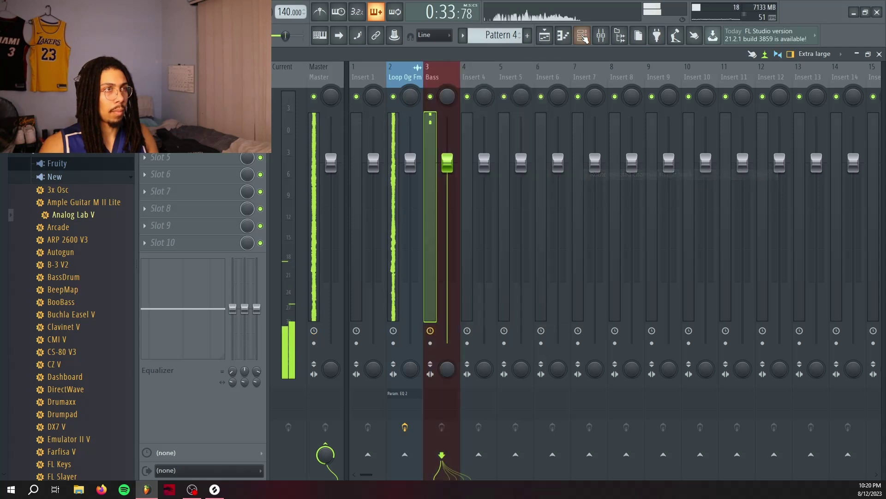
# Move the Pattern 4 bass clips in the playlist down two tracks to Track 6 and deselect them
pyautogui.click(544, 36)
pyautogui.moveTo(306, 234); pyautogui.dragTo(539, 210)
pyautogui.hotkey('shift', 'Down')
pyautogui.hotkey('shift', 'Down')
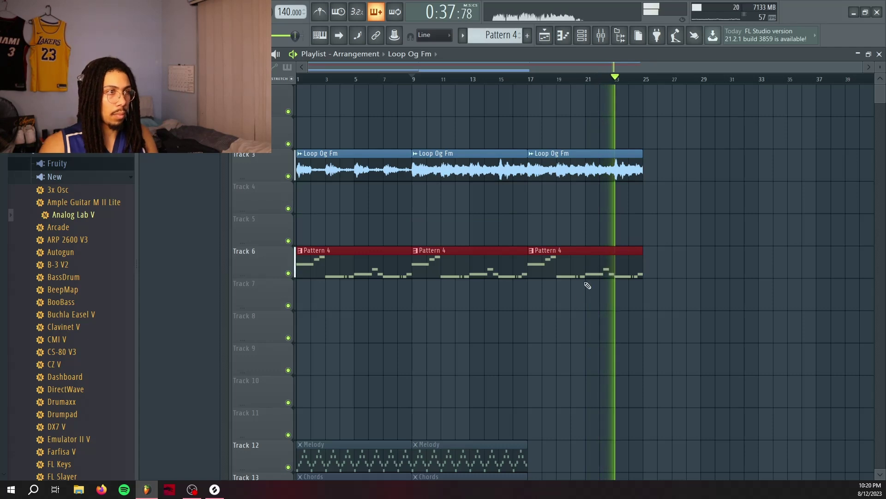
pyautogui.keyDown('ctrl'); pyautogui.click(553, 323); pyautogui.keyUp('ctrl')
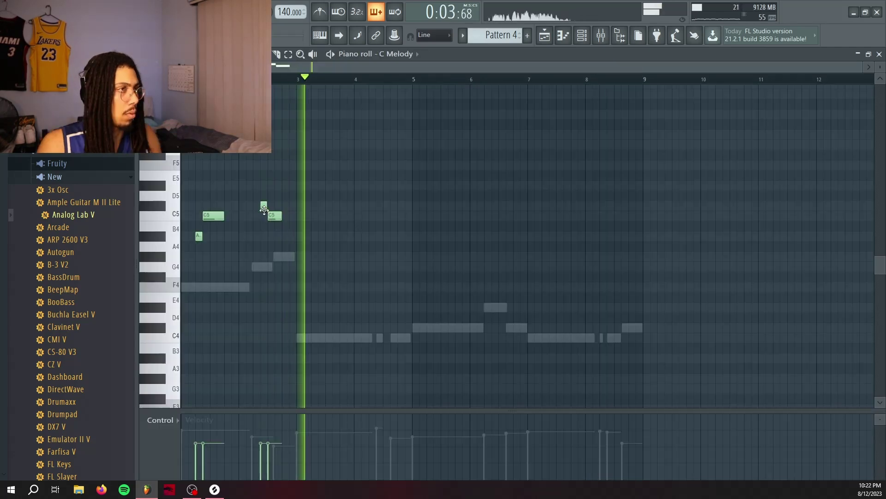
# Extend the start of the C Melody's C#5 note earlier and repeat the two-bar phrase three times to fill eight bars
pyautogui.moveTo(261, 210); pyautogui.dragTo(253, 213)
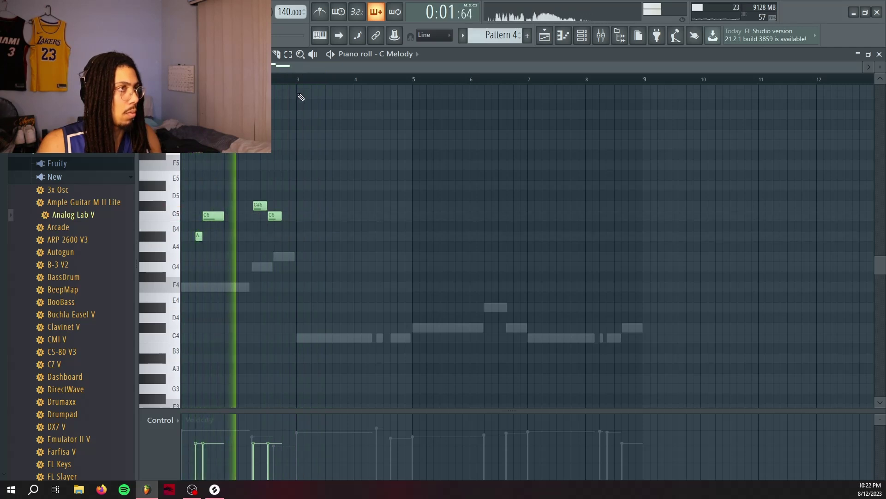
pyautogui.moveTo(299, 81); pyautogui.dragTo(183, 80)
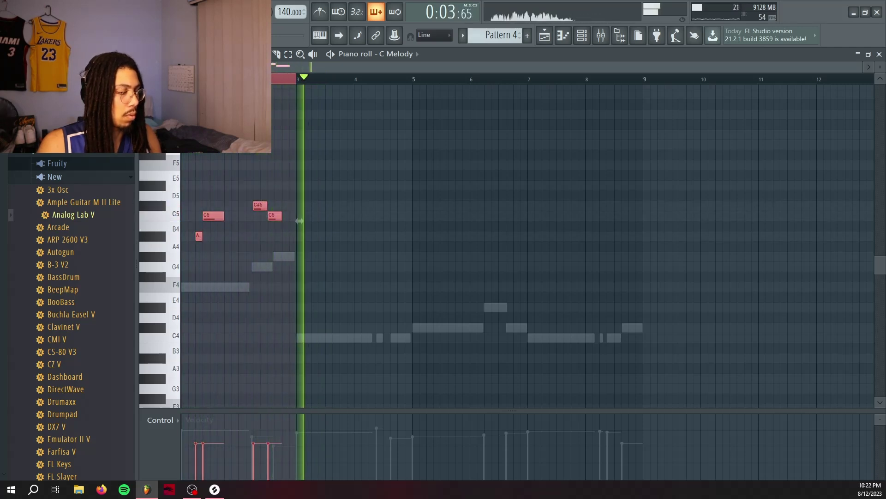
pyautogui.hotkey('ctrl', 'b')
pyautogui.hotkey('ctrl', 'b')
pyautogui.hotkey('ctrl', 'b')
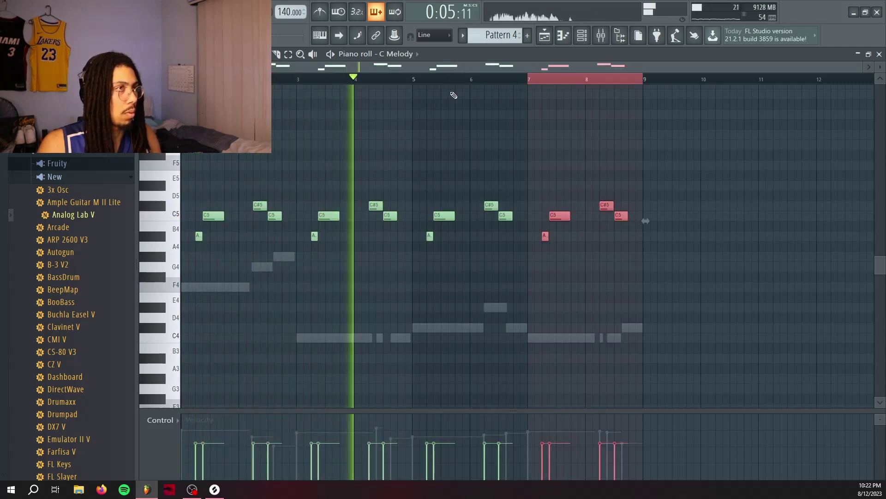
pyautogui.keyDown('ctrl'); pyautogui.click(548, 89); pyautogui.keyUp('ctrl')
# Transpose the C Melody phrase copies in bars 3–4 and 7–8 down so that each starts on F4
pyautogui.press('space')
pyautogui.moveTo(302, 253); pyautogui.dragTo(416, 206)
pyautogui.moveTo(327, 215); pyautogui.dragTo(331, 286)
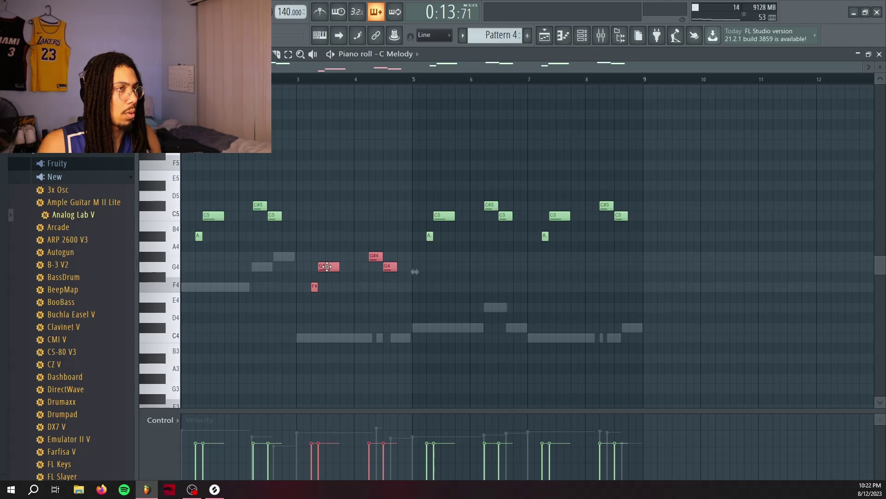
pyautogui.press('space')
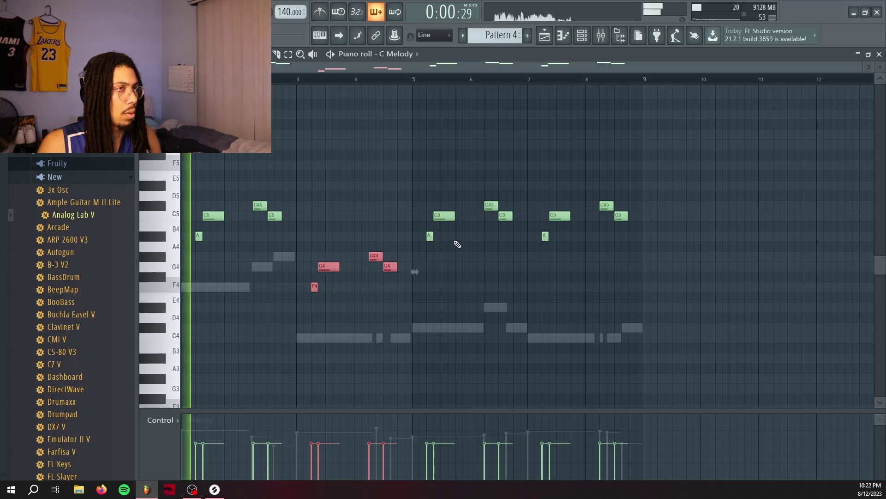
pyautogui.moveTo(527, 250); pyautogui.dragTo(661, 180)
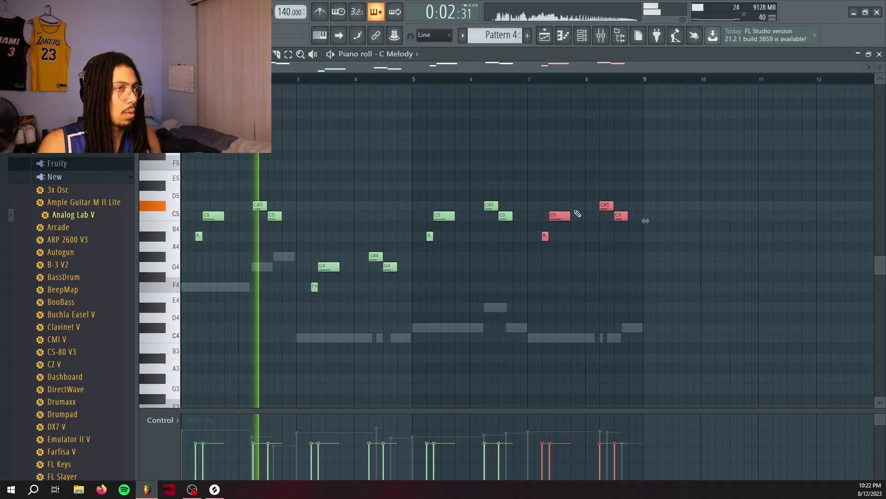
pyautogui.moveTo(558, 222); pyautogui.dragTo(558, 275)
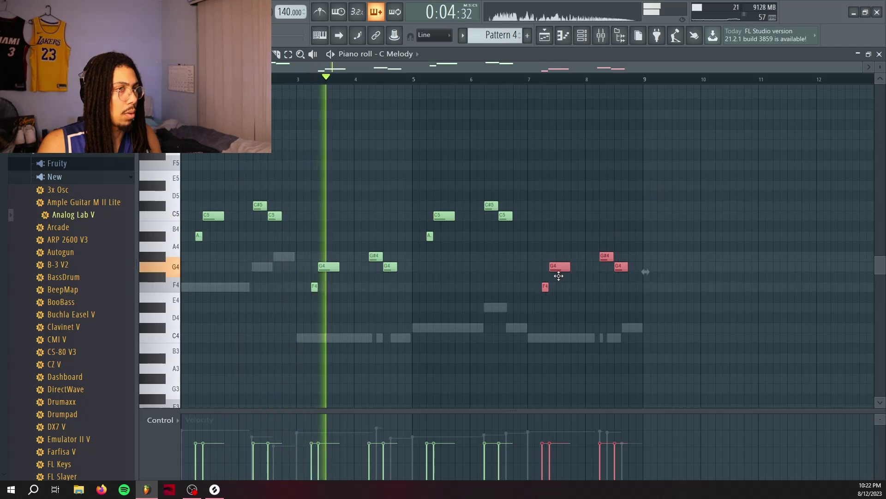
# Deselect the C Melody notes and load the Pad 4 preset of the Eternal bank into that channel's Analog Lab V
pyautogui.click(609, 314)
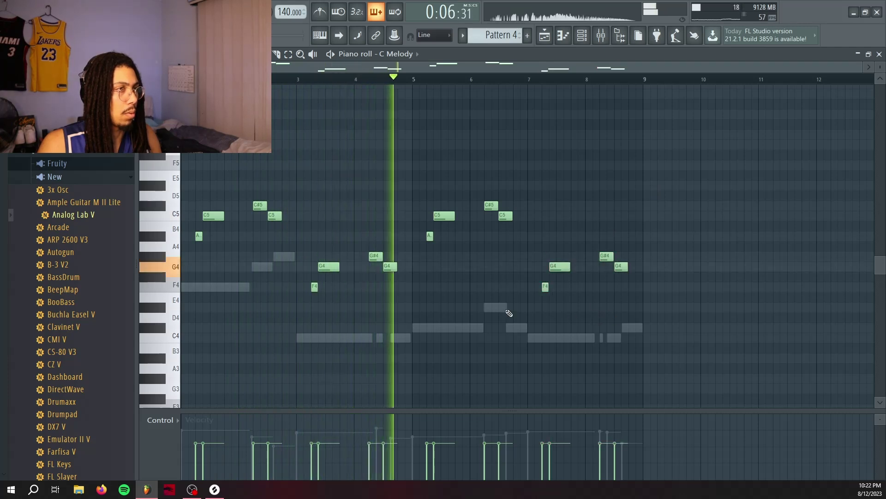
pyautogui.click(582, 35)
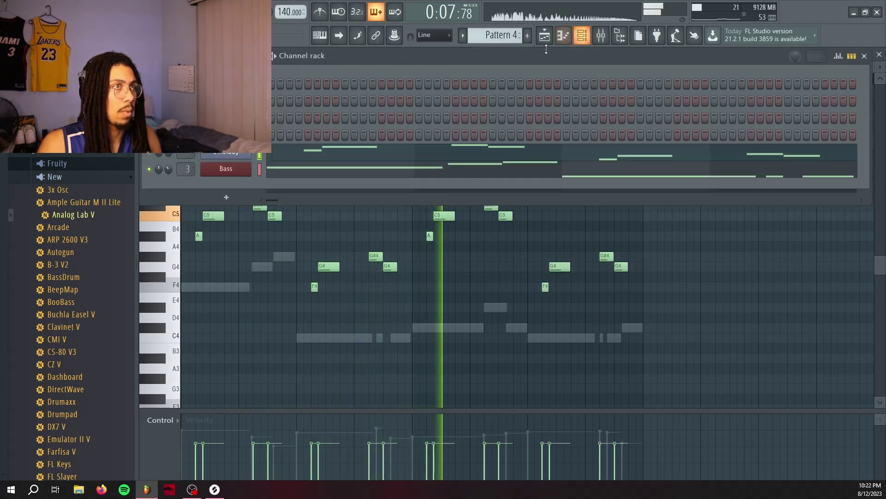
pyautogui.click(233, 154)
pyautogui.click(409, 275)
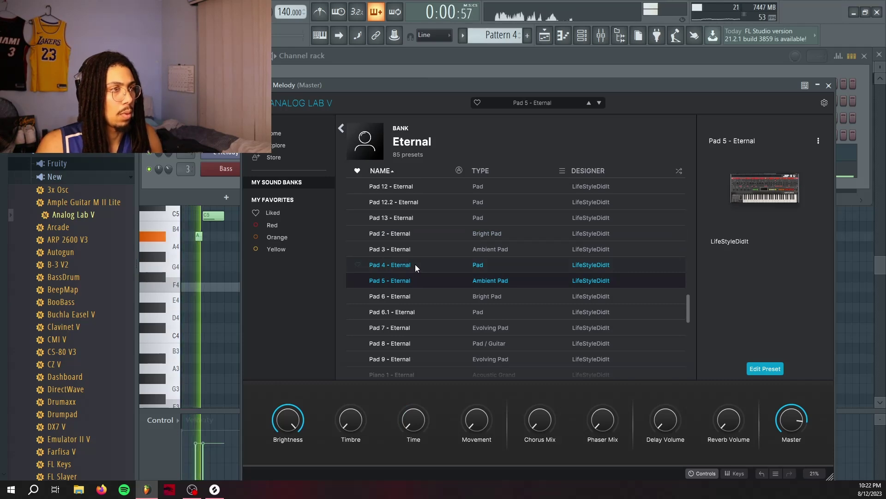
pyautogui.click(415, 266)
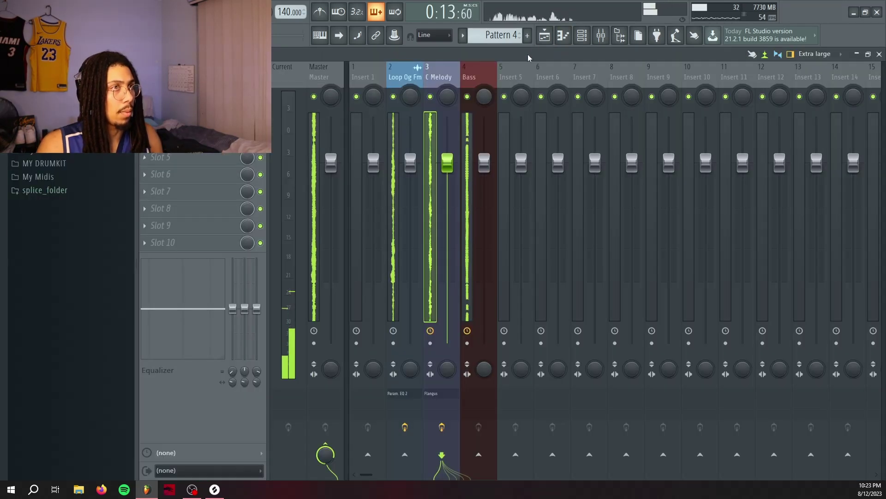
# Bring up the playlist and browse MY DRUMKIT to the Accents & Textures folder of Loner's Sample Supply
pyautogui.press('F5')
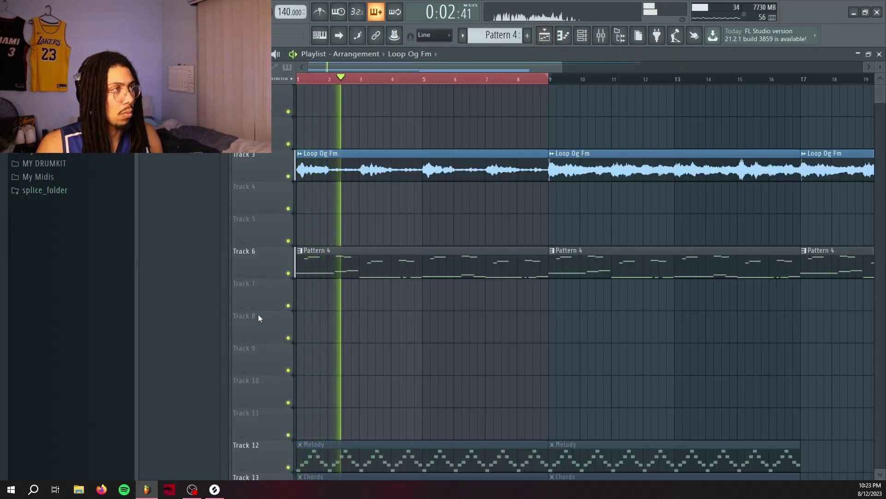
pyautogui.click(44, 163)
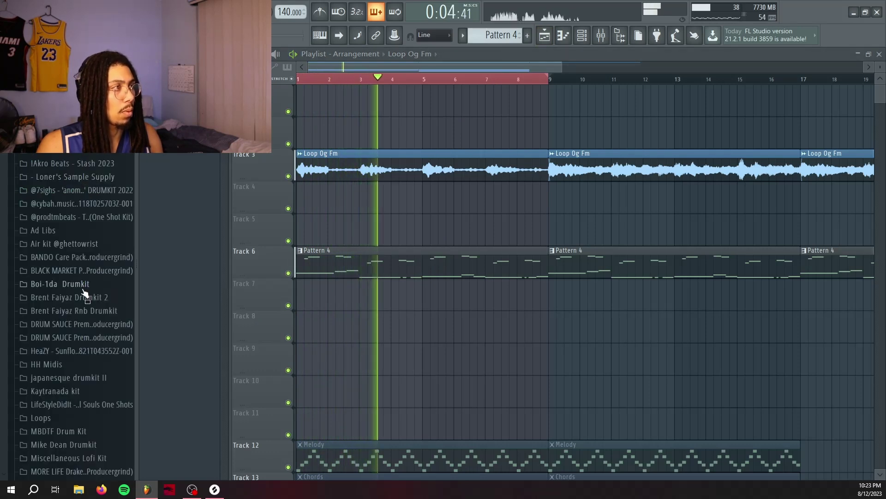
pyautogui.scroll(-3, 88, 295)
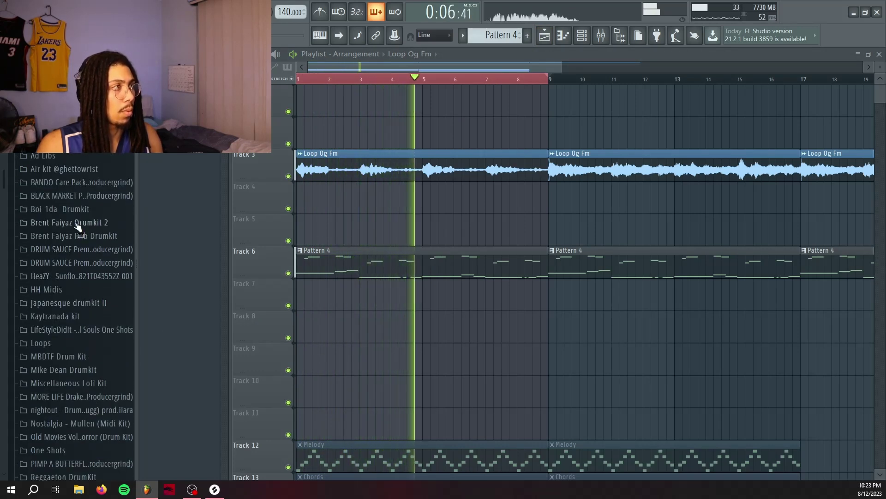
pyautogui.scroll(4, 74, 277)
pyautogui.click(73, 176)
pyautogui.click(70, 190)
# Audition several accent samples and place Accent - Sci Fi (Gm 140) at bar 1 of Track 4
pyautogui.click(76, 252)
pyautogui.click(102, 279)
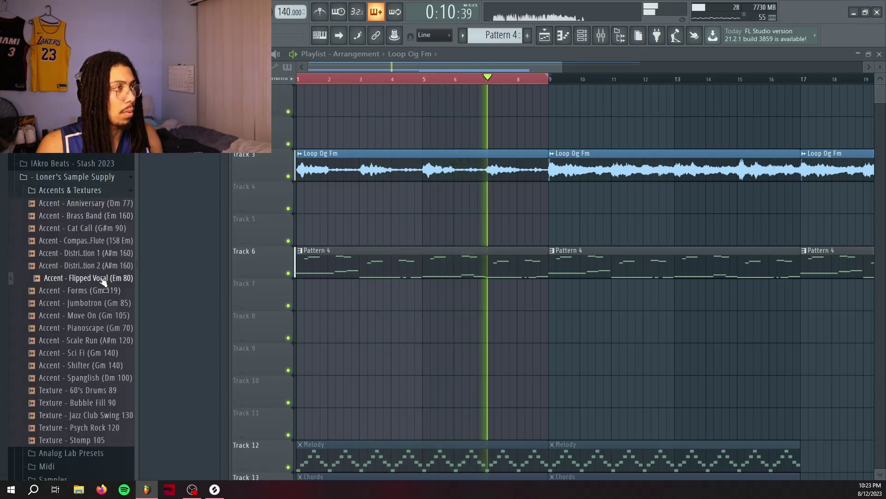
pyautogui.click(108, 304)
pyautogui.click(109, 328)
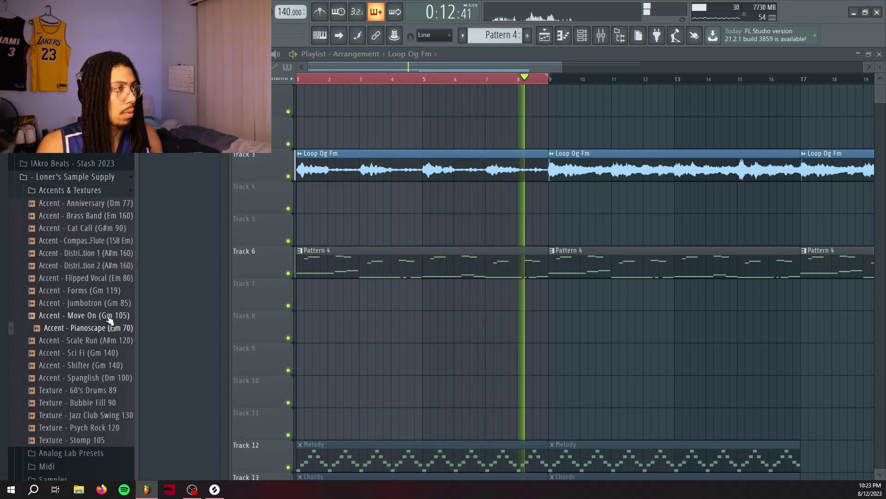
pyautogui.click(109, 340)
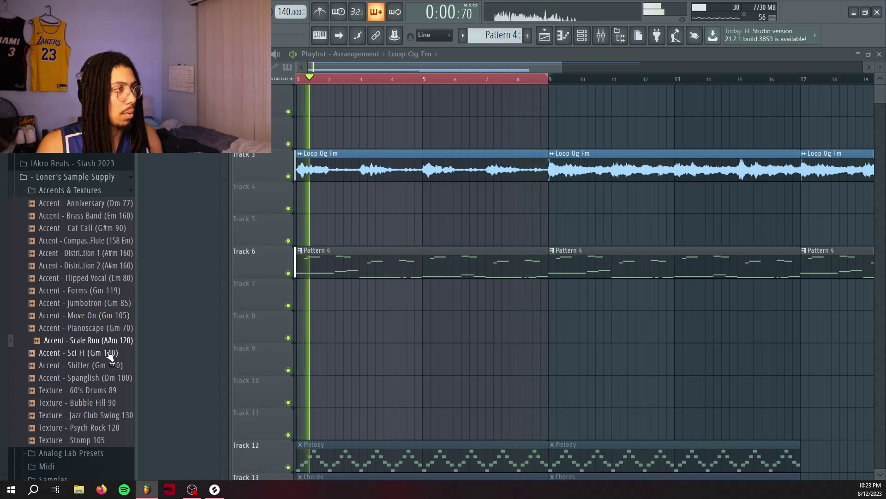
pyautogui.click(111, 352)
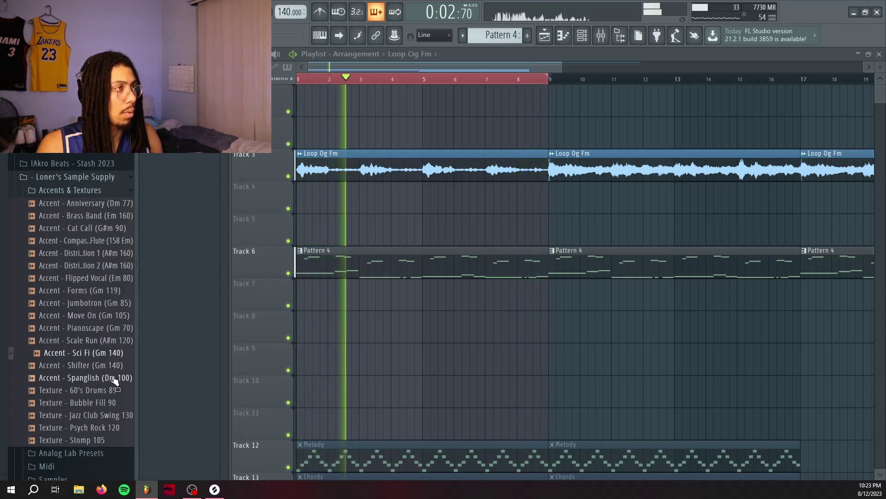
pyautogui.moveTo(95, 354); pyautogui.dragTo(302, 190)
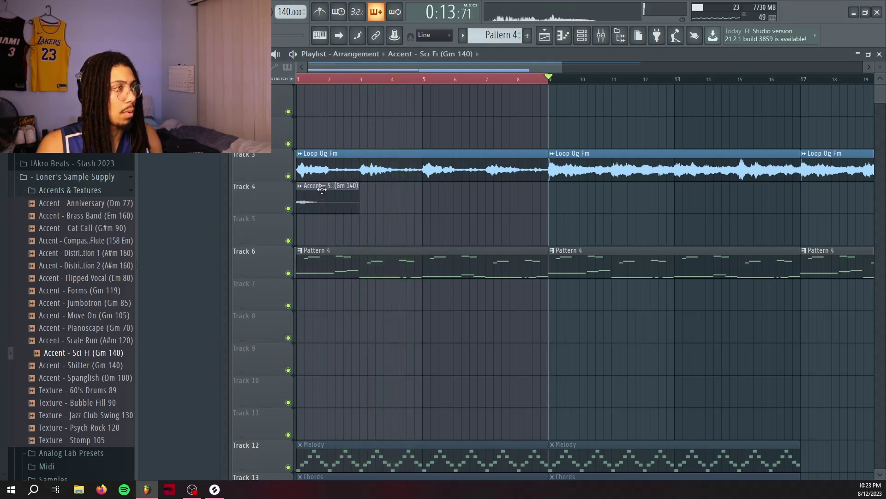
# Fine-tune the sample start of the reversed Accent - Sci Fi sample and close its channel settings
pyautogui.click(564, 35)
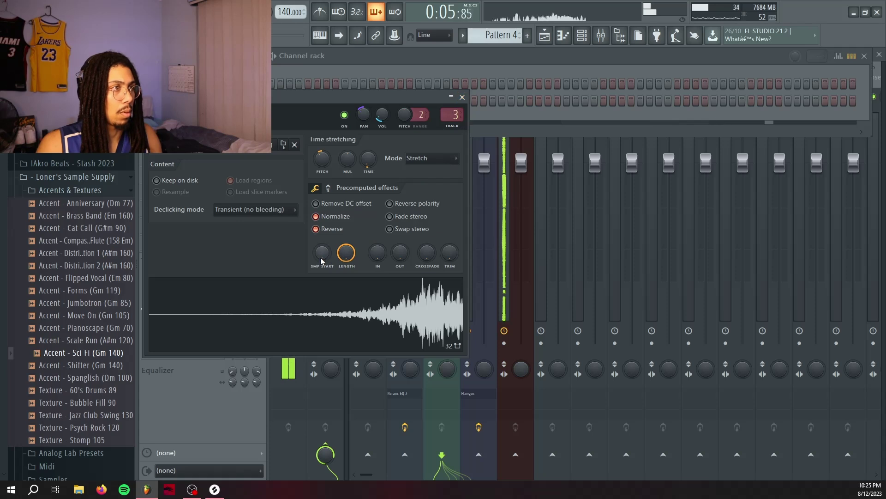
pyautogui.moveTo(321, 258); pyautogui.dragTo(320, 256)
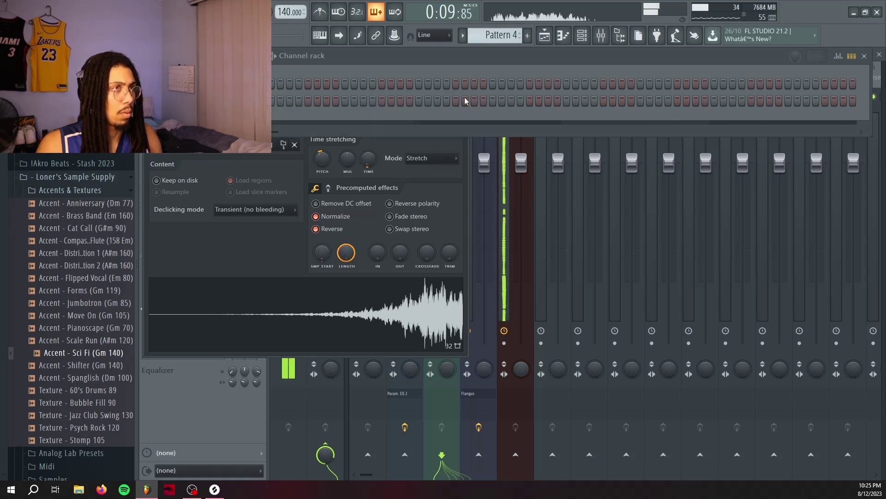
pyautogui.click(462, 97)
# Find ValhallaSupermassive among the installed effects and load it onto the Accent mixer track
pyautogui.click(203, 175)
pyautogui.click(88, 296)
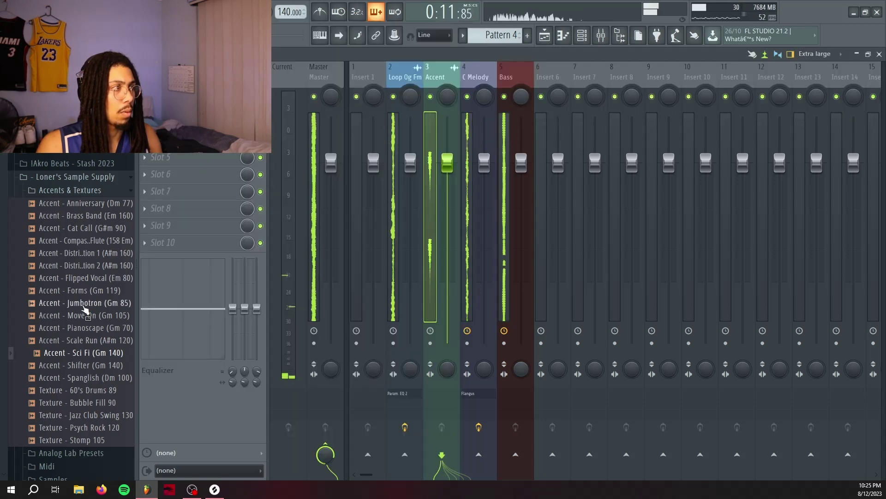
pyautogui.click(51, 147)
pyautogui.click(51, 87)
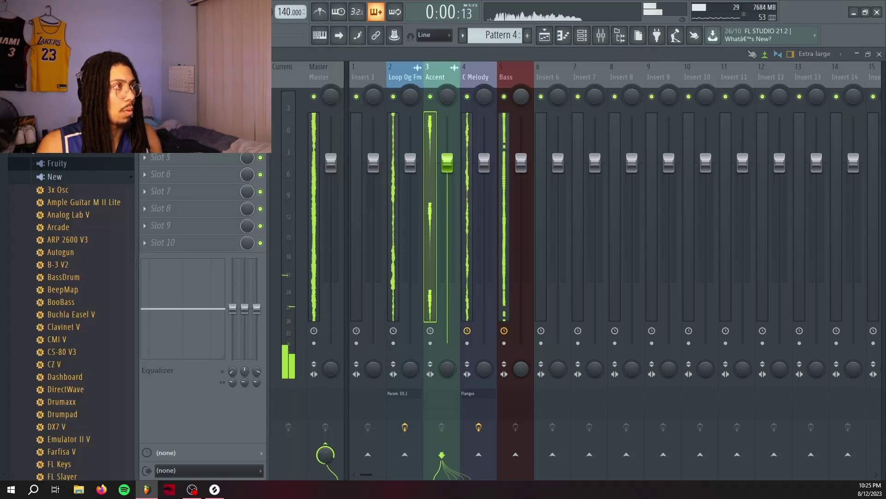
pyautogui.click(87, 157)
pyautogui.scroll(-20, 85, 276)
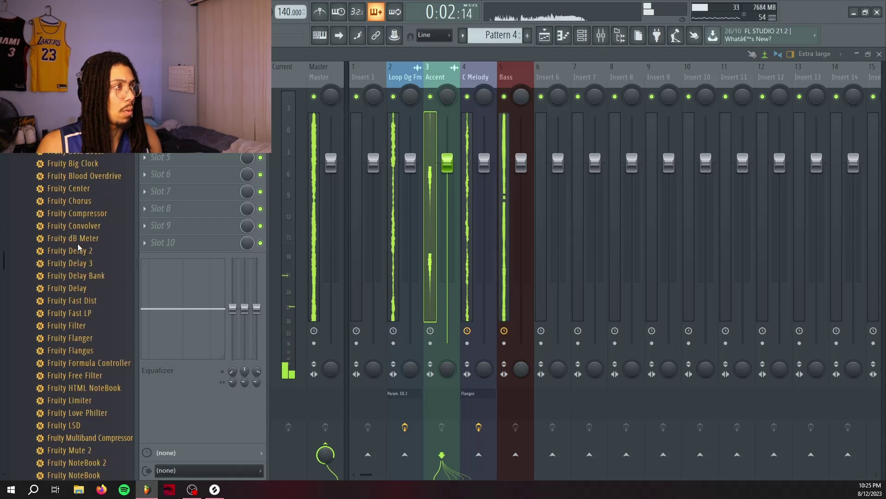
pyautogui.scroll(-8, 84, 276)
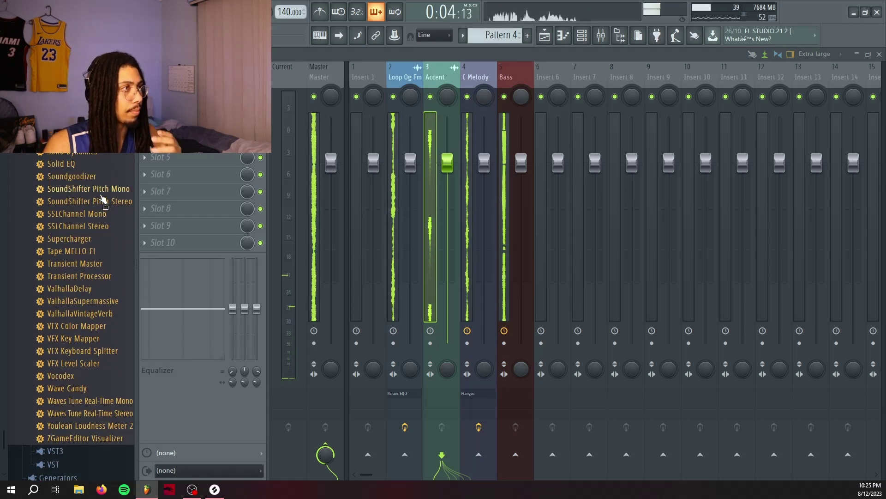
pyautogui.moveTo(184, 251); pyautogui.dragTo(227, 155)
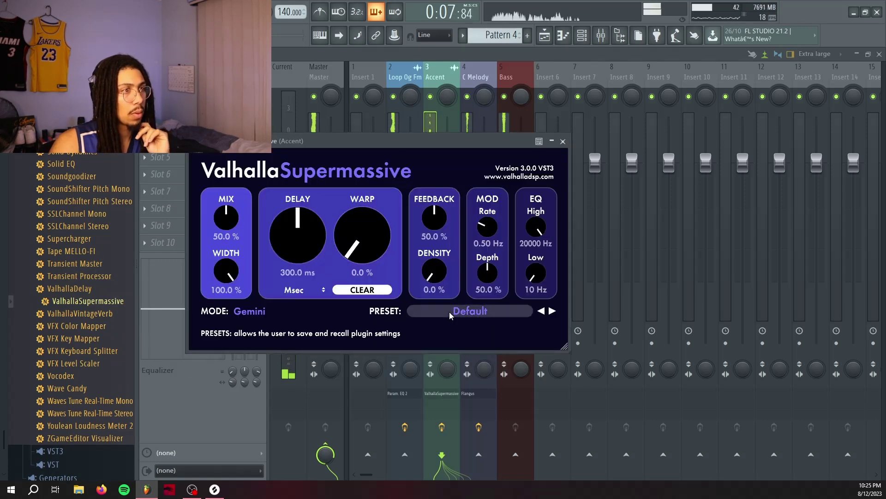
# Try the small reverb preset CirrusMinorPlate in ValhallaSupermassive on the Accent track and close the plugin
pyautogui.click(450, 315)
pyautogui.moveTo(541, 231)
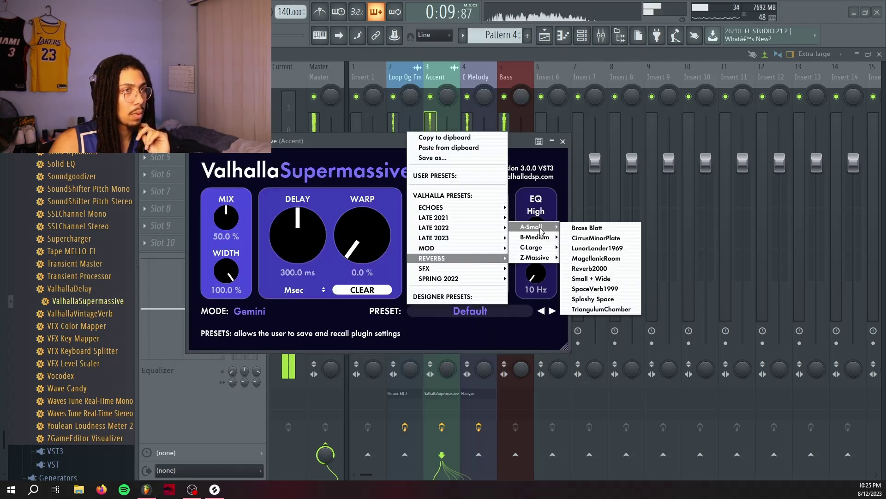
pyautogui.click(580, 239)
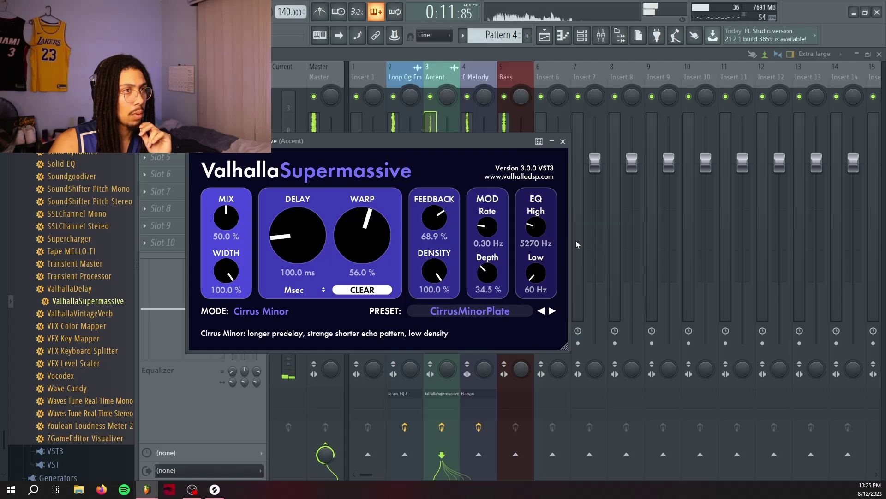
pyautogui.click(562, 142)
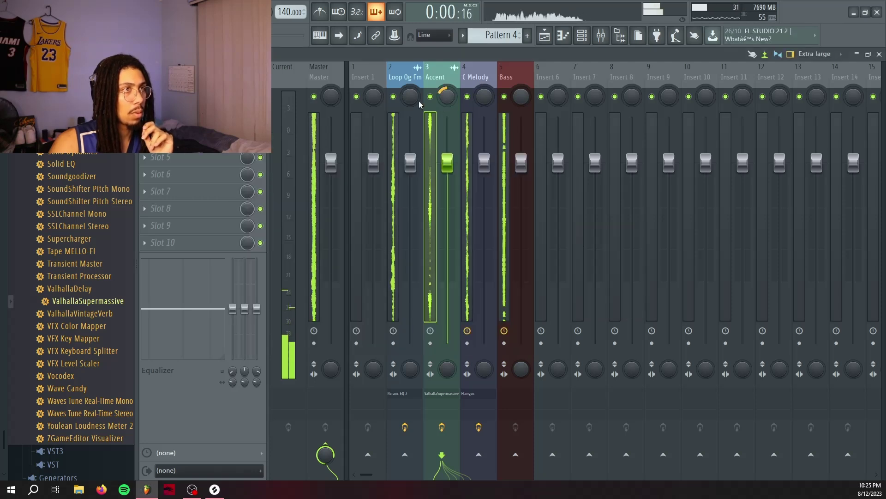
# Switch the Accent track's ValhallaSupermassive to the small reverb preset Brass Blatt and close the plugin
pyautogui.click(180, 89)
pyautogui.click(458, 311)
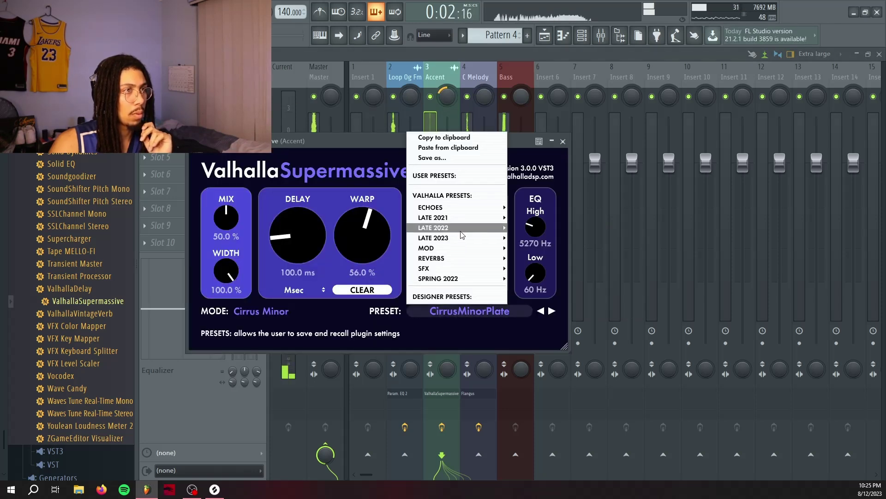
pyautogui.moveTo(477, 261)
pyautogui.moveTo(532, 238)
pyautogui.click(592, 229)
pyautogui.click(483, 313)
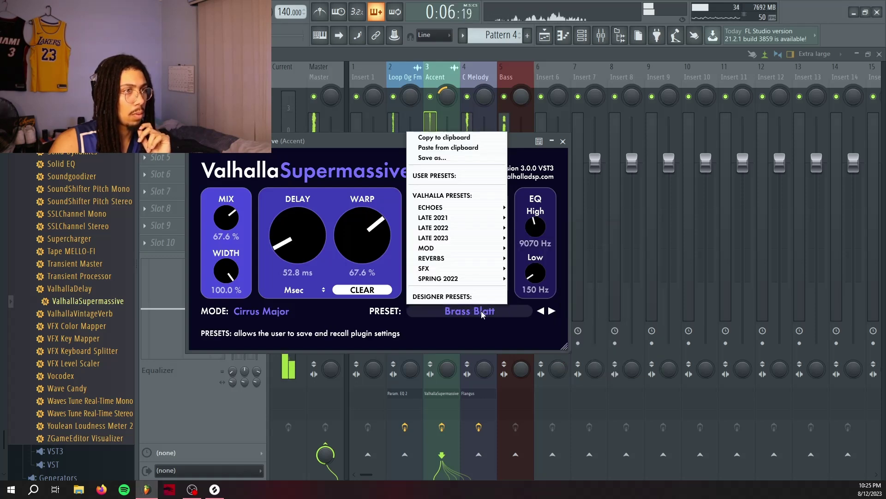
pyautogui.click(474, 292)
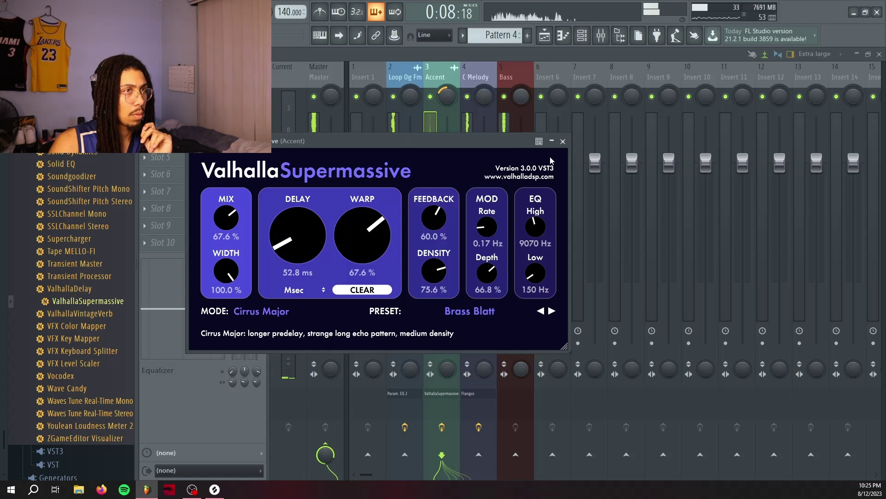
pyautogui.click(563, 141)
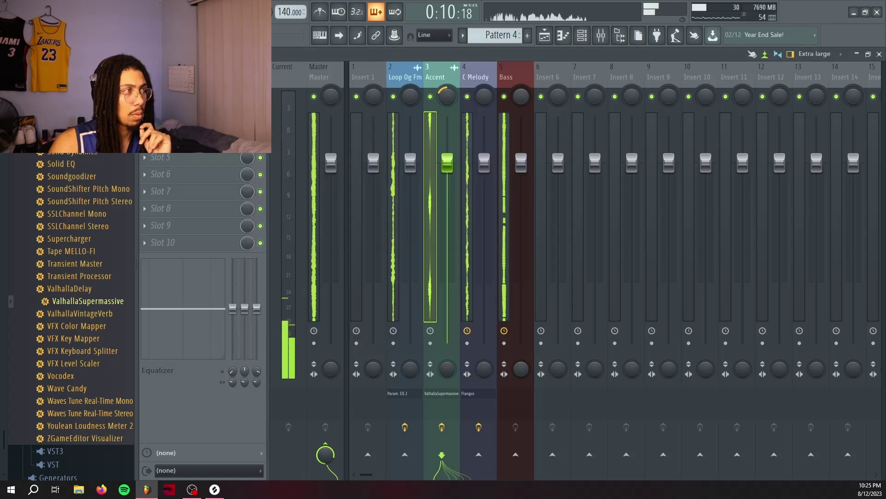
pyautogui.click(145, 141)
pyautogui.click(118, 174)
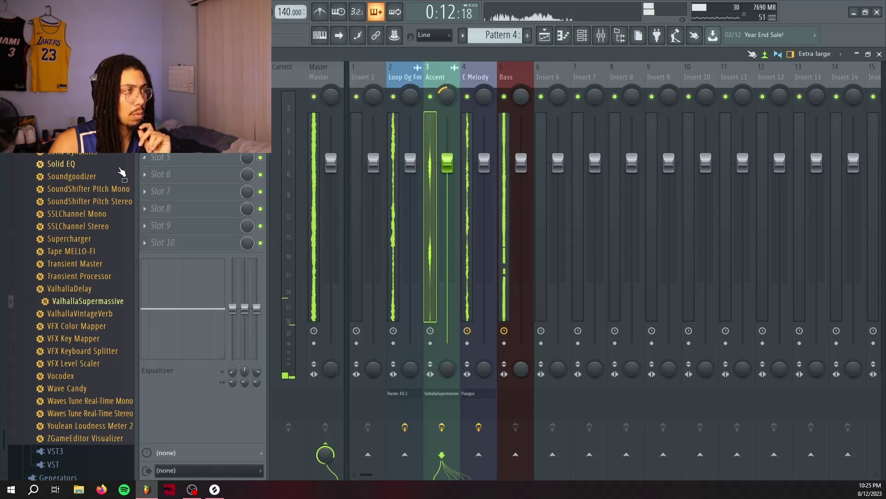
pyautogui.scroll(10, 119, 174)
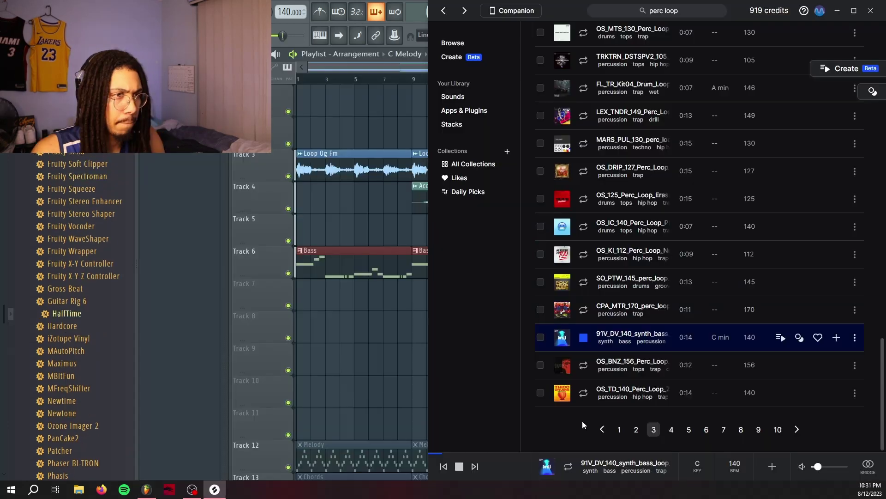
# Audition the last perc loops on page 3 in Splice, add OS_TD_140_Perc_Loop_Zombi to the library and open the library's sounds
pyautogui.press('Down')
pyautogui.press('Down')
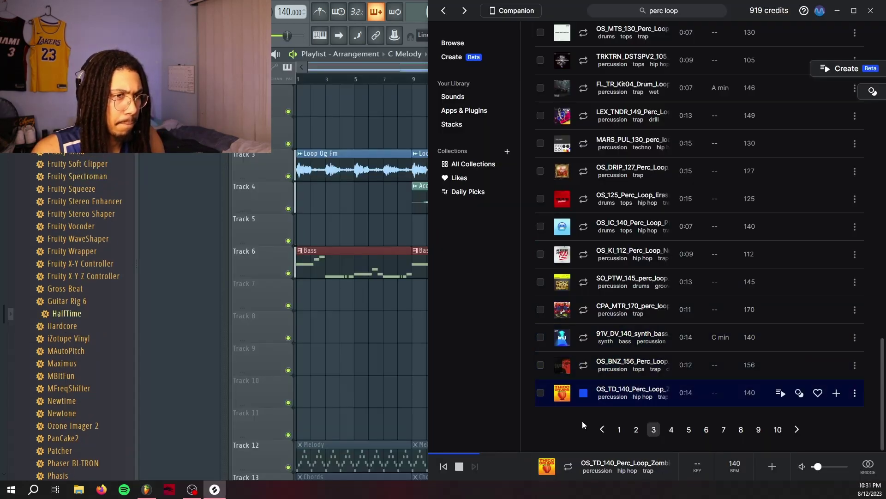
pyautogui.press('Right')
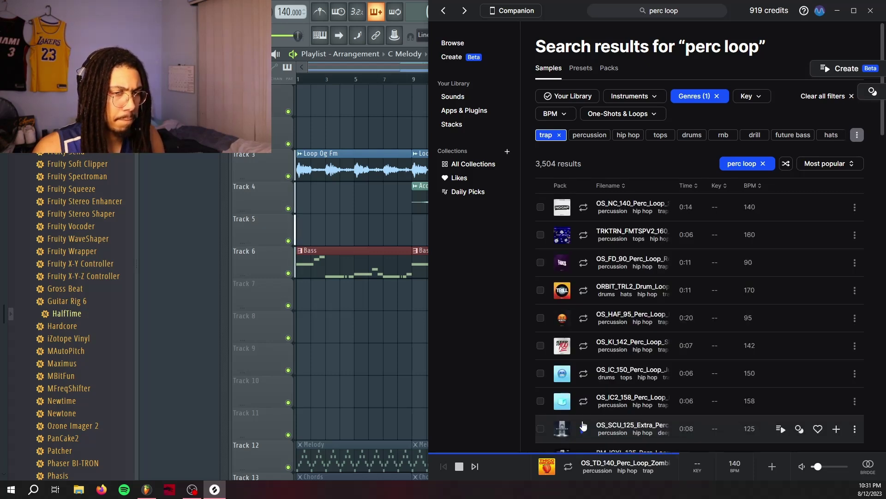
pyautogui.click(775, 470)
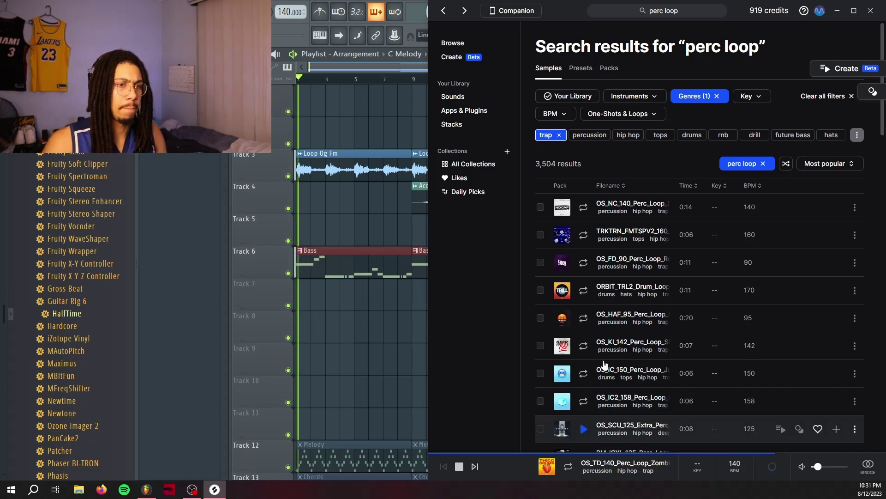
pyautogui.click(453, 97)
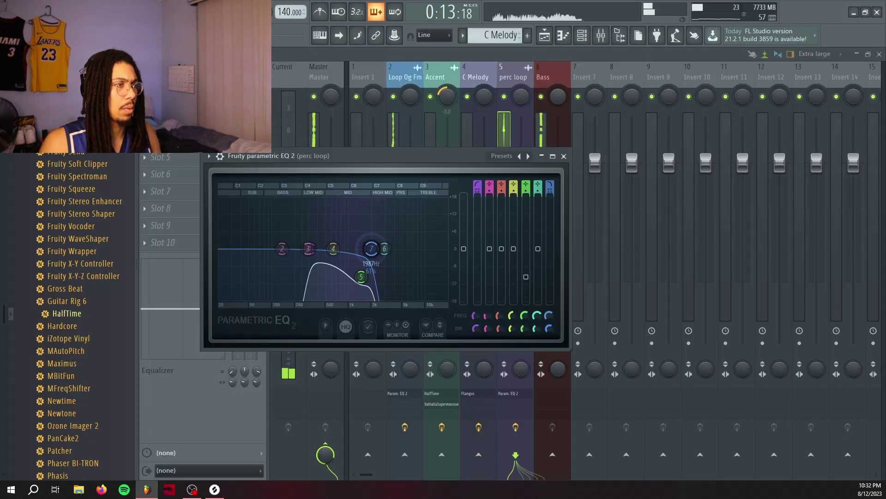
# Raise the low-pass band of the perc loop's Fruity parametric EQ 2 to about 4440 Hz and add HalfTime to the same track
pyautogui.moveTo(371, 249); pyautogui.dragTo(410, 249)
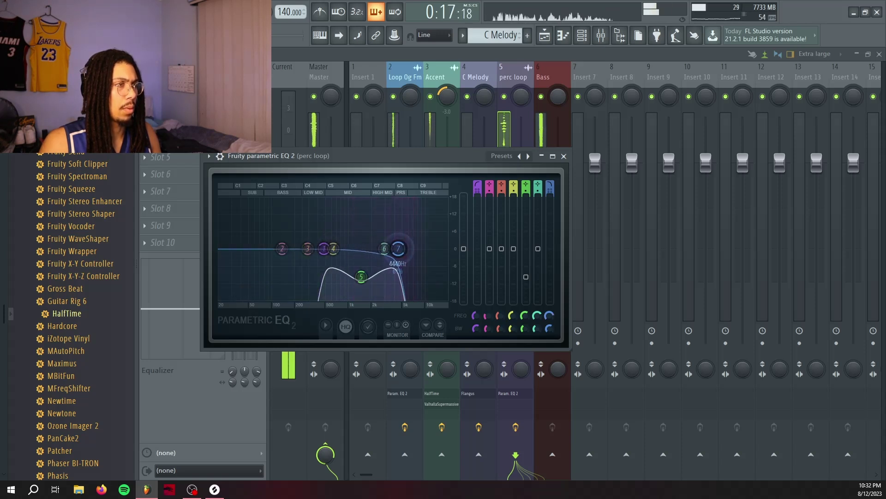
pyautogui.click(563, 156)
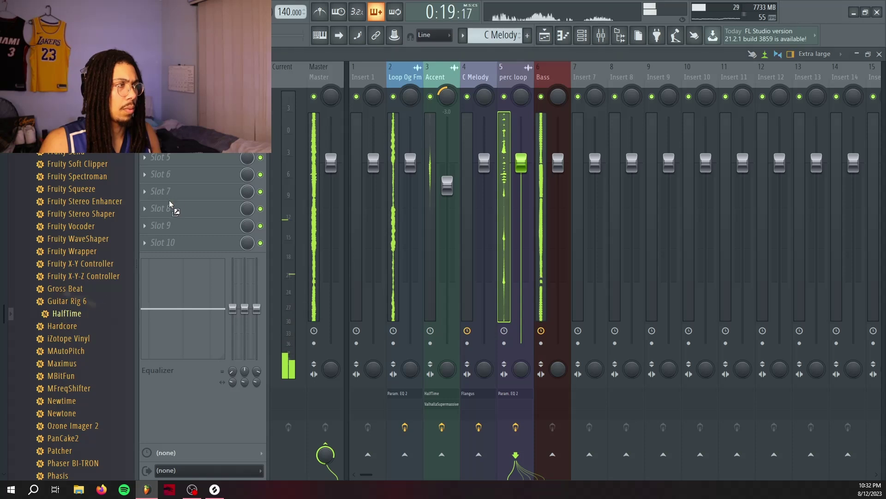
pyautogui.moveTo(156, 225); pyautogui.dragTo(160, 162)
pyautogui.moveTo(256, 157); pyautogui.dragTo(254, 157)
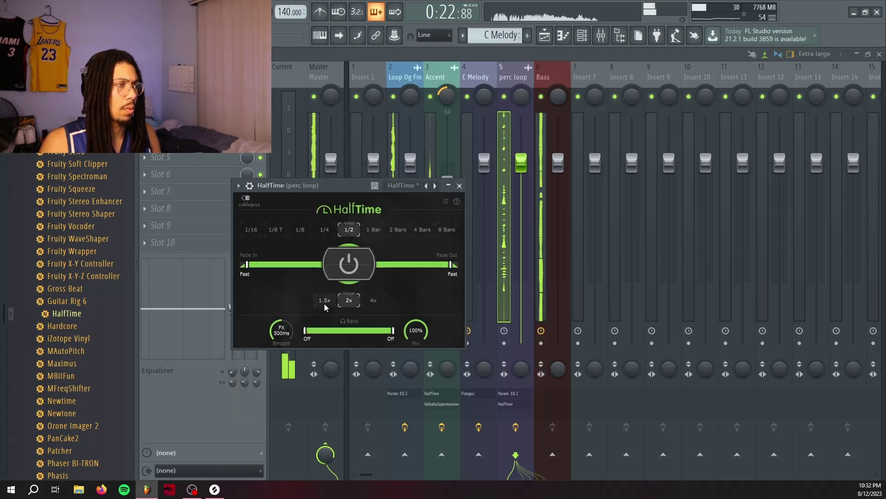
# Add Fruity Phaser to the perc loop track, try its Stereo Enhance 01 preset, switch to Moog It 02 and close the plugin
pyautogui.click(459, 185)
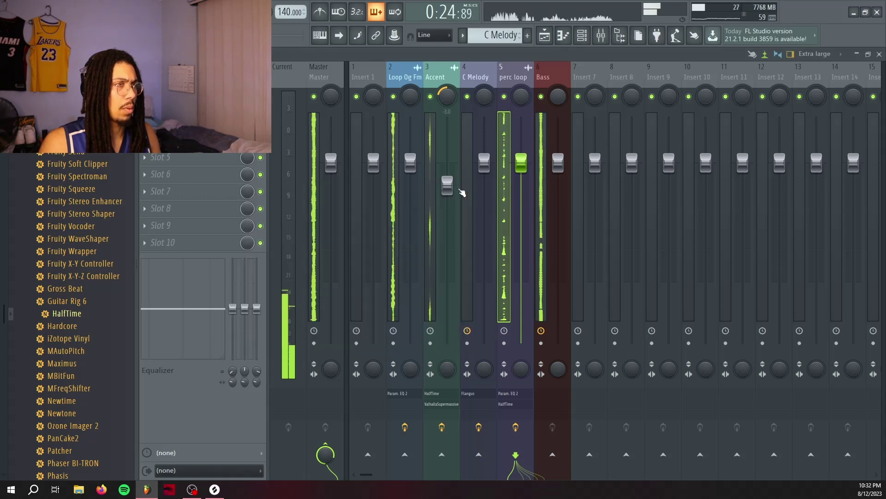
pyautogui.click(145, 107)
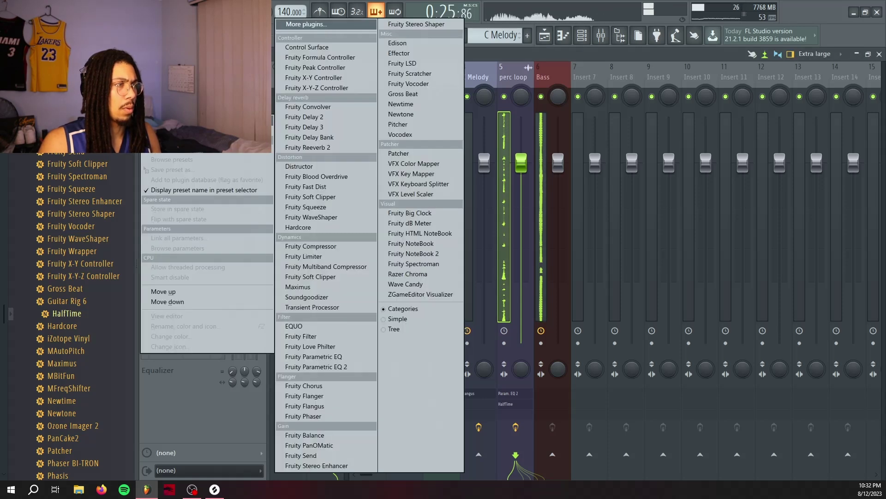
pyautogui.click(307, 416)
pyautogui.click(442, 172)
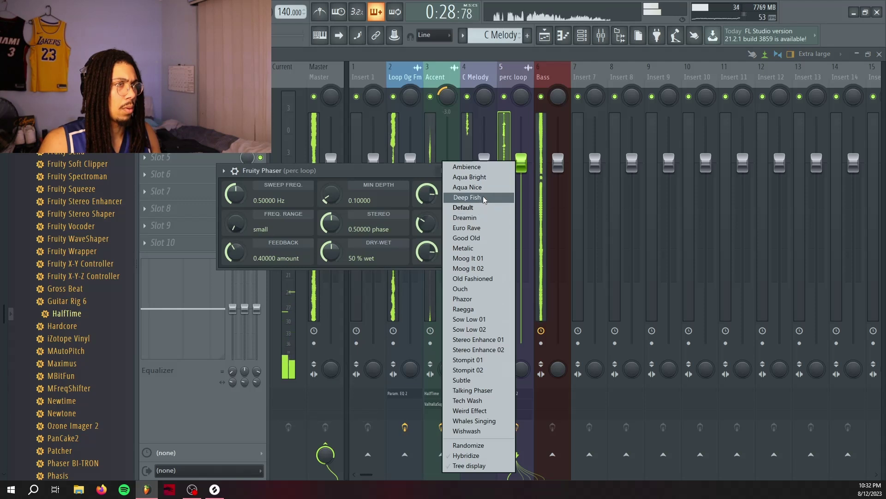
pyautogui.click(478, 339)
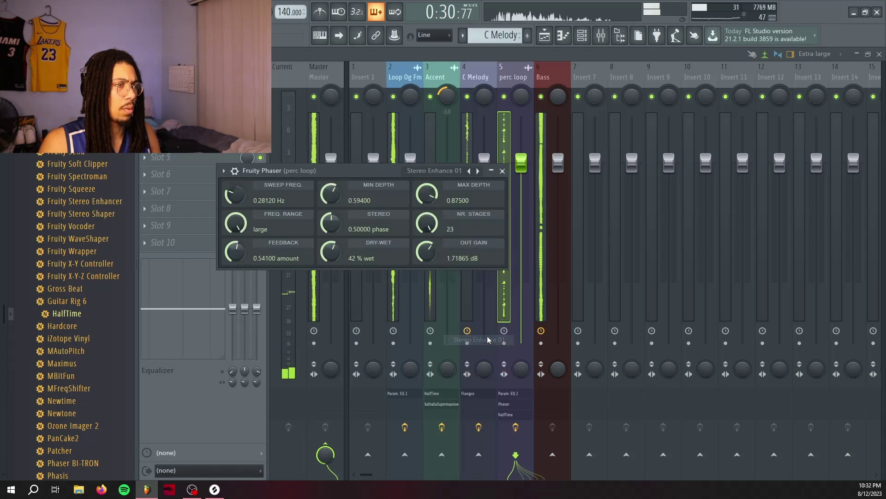
pyautogui.click(447, 172)
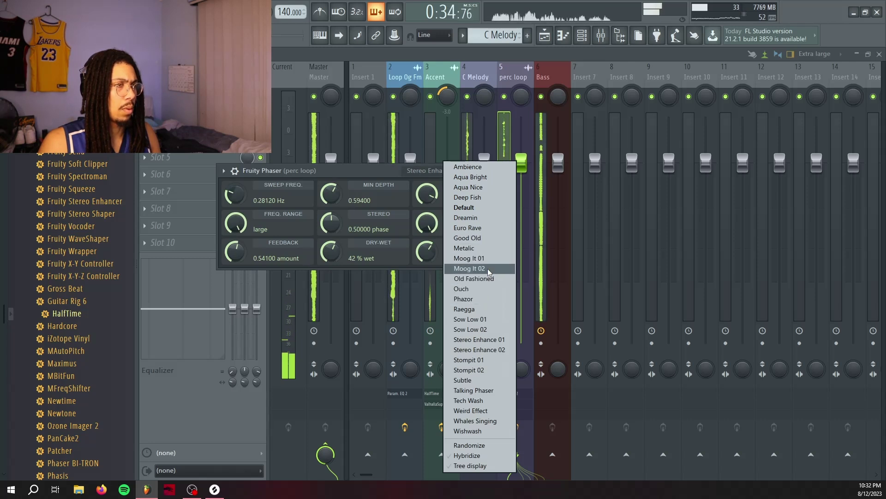
pyautogui.click(469, 268)
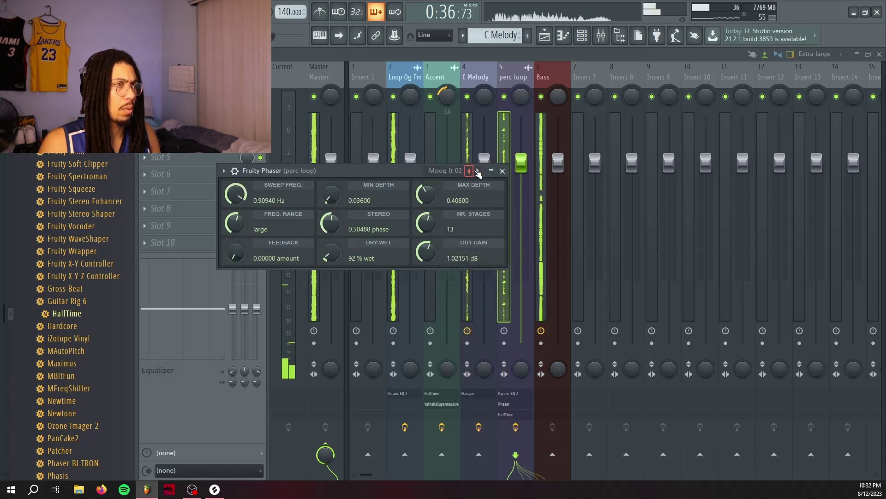
pyautogui.click(502, 171)
# Load the Crisp Mastering preset in the Og Fm track's Aphex Vintage Exciter, set the output to 1.4 and close the plugin
pyautogui.click(184, 88)
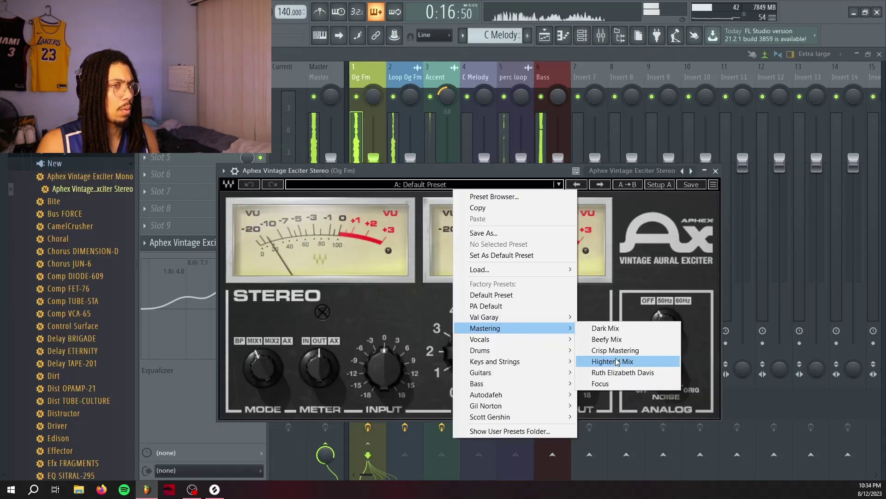
pyautogui.click(650, 362)
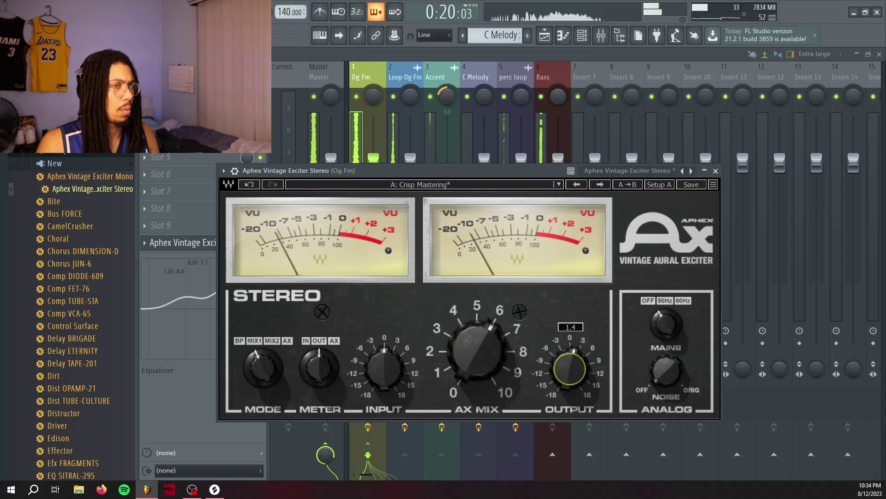
pyautogui.click(716, 171)
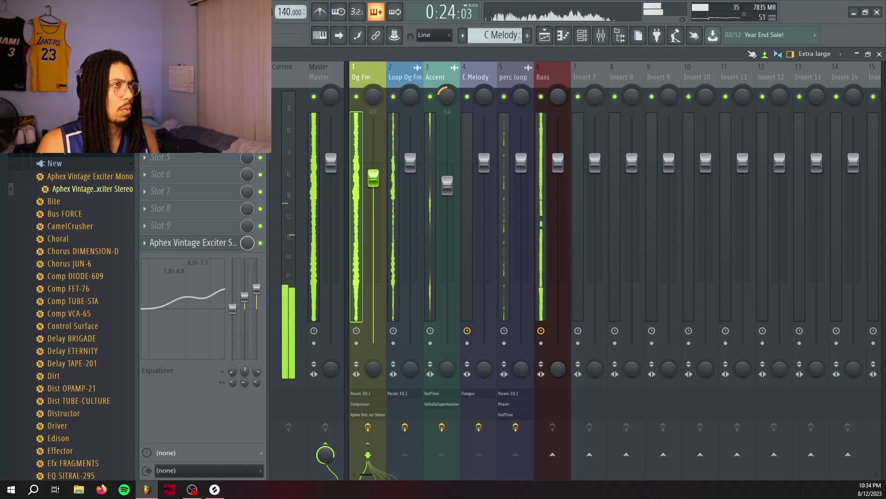
pyautogui.click(587, 40)
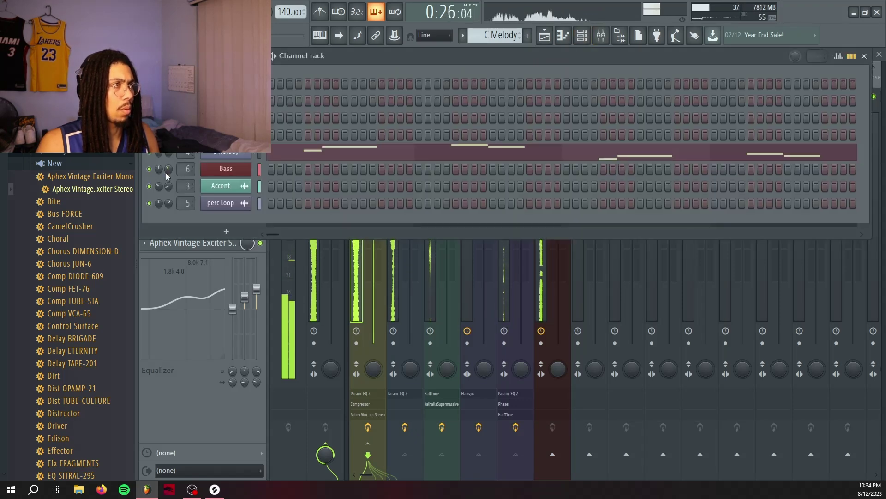
pyautogui.click(548, 40)
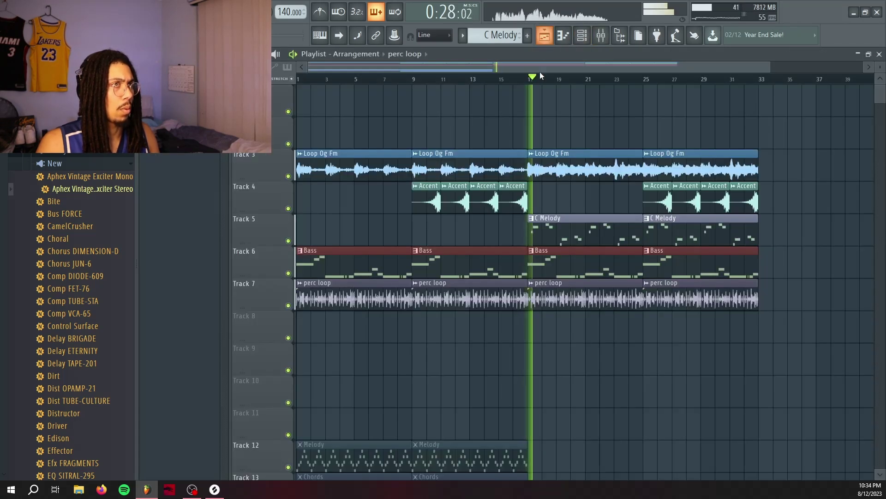
pyautogui.click(599, 38)
pyautogui.click(550, 78)
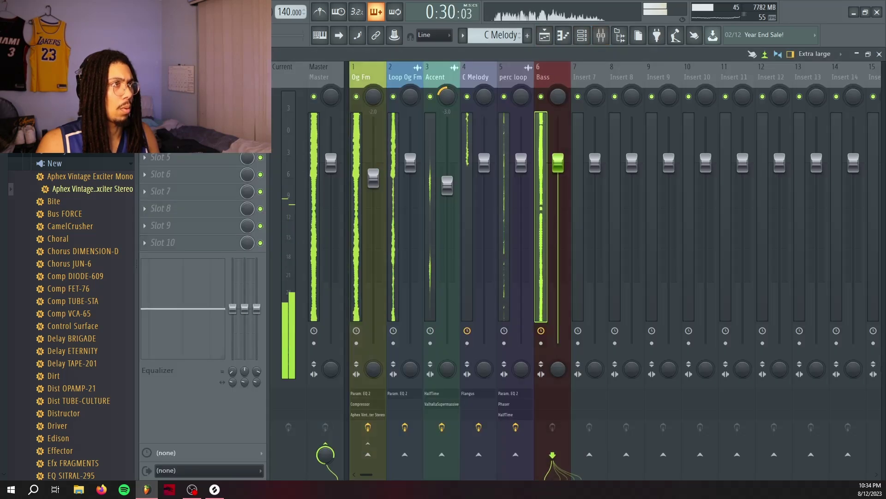
# Switch to the empty Pattern 6, rename it DRUMS and give it a red colour
pyautogui.click(545, 41)
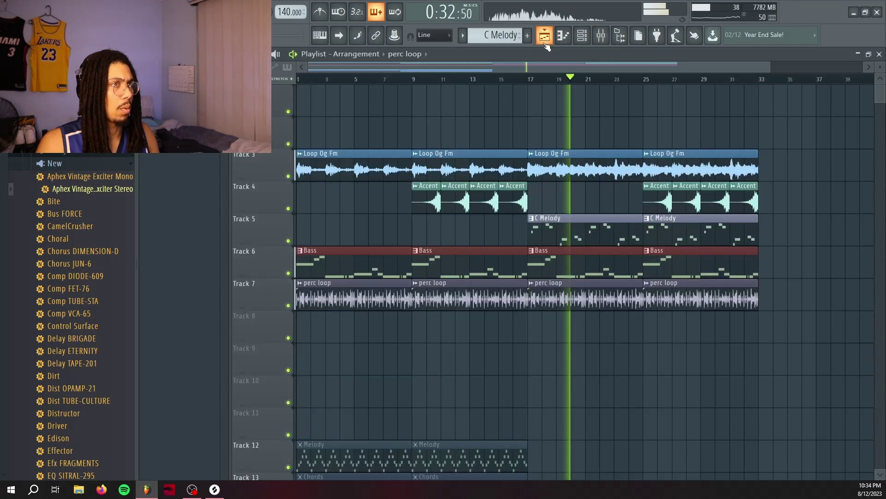
pyautogui.scroll(-2, 495, 39)
pyautogui.rightClick(495, 40)
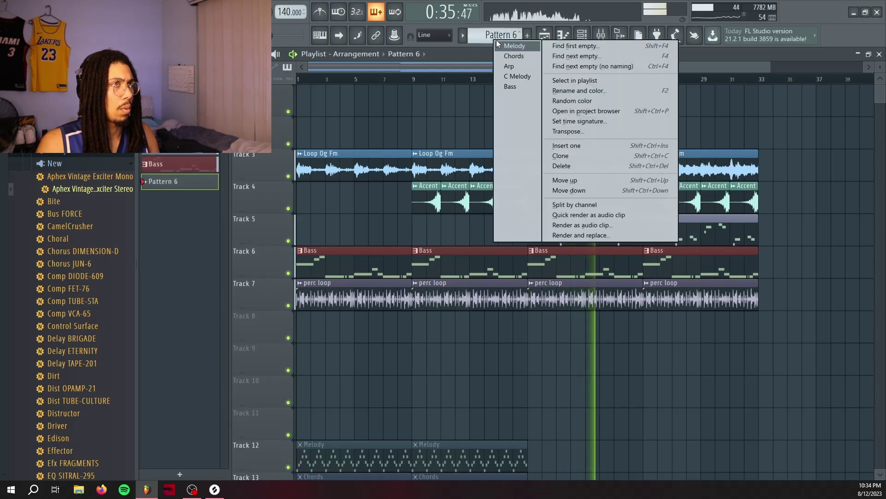
pyautogui.click(564, 91)
pyautogui.write('DRUMS')
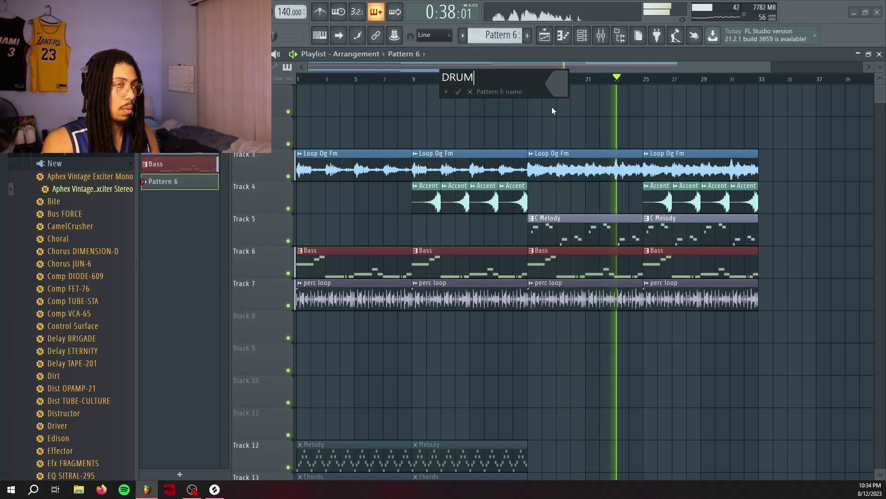
pyautogui.click(558, 85)
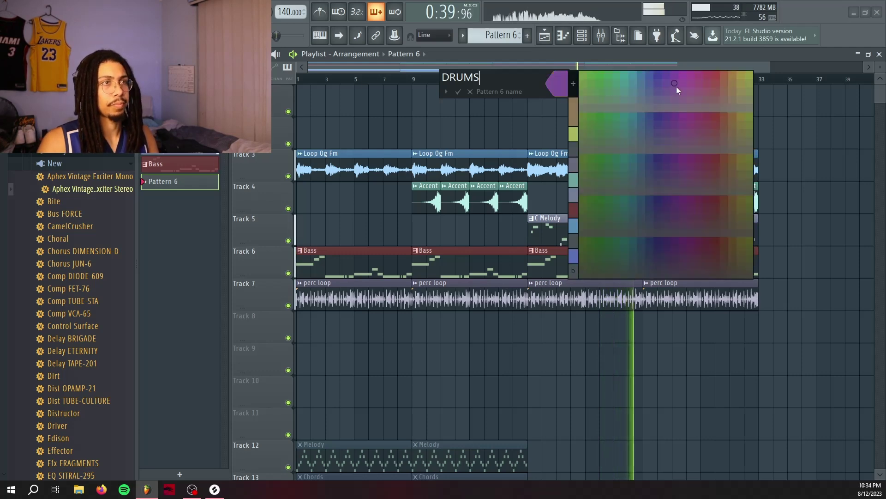
pyautogui.click(714, 76)
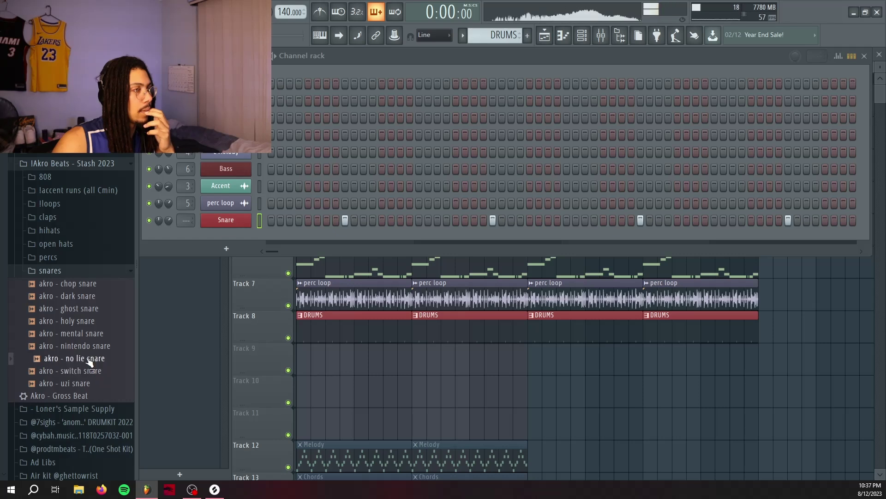
# Load the akro - no lie snare sample onto the Snare channel and rename the channel Snare
pyautogui.moveTo(225, 240); pyautogui.dragTo(234, 220)
pyautogui.rightClick(234, 219)
pyautogui.click(275, 245)
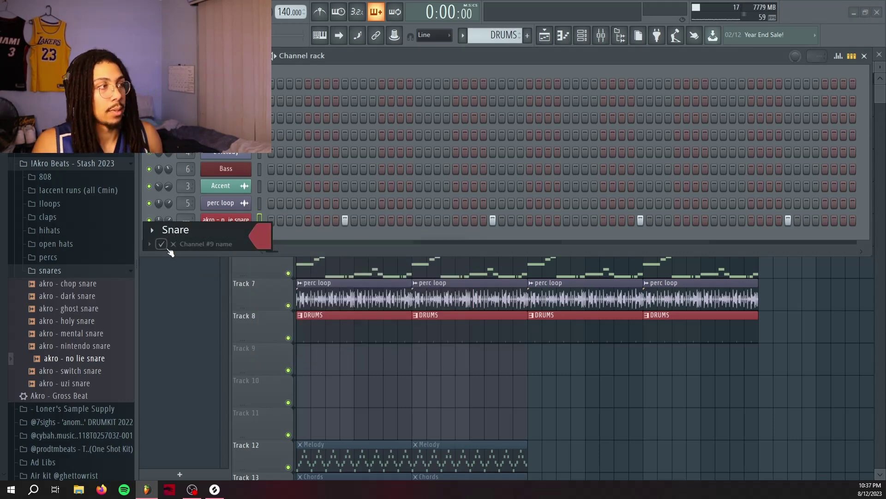
pyautogui.write('Snare')
pyautogui.press('Return')
# Play the arrangement and audition samples from the hihats folder against it, including the hit, mini, perc30, shots and escape hi-hats
pyautogui.press('space')
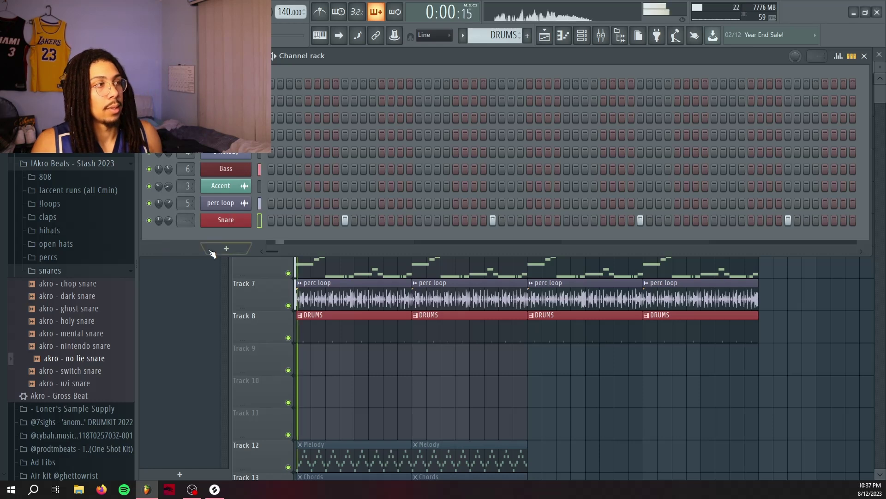
pyautogui.click(75, 271)
pyautogui.click(70, 231)
pyautogui.click(74, 330)
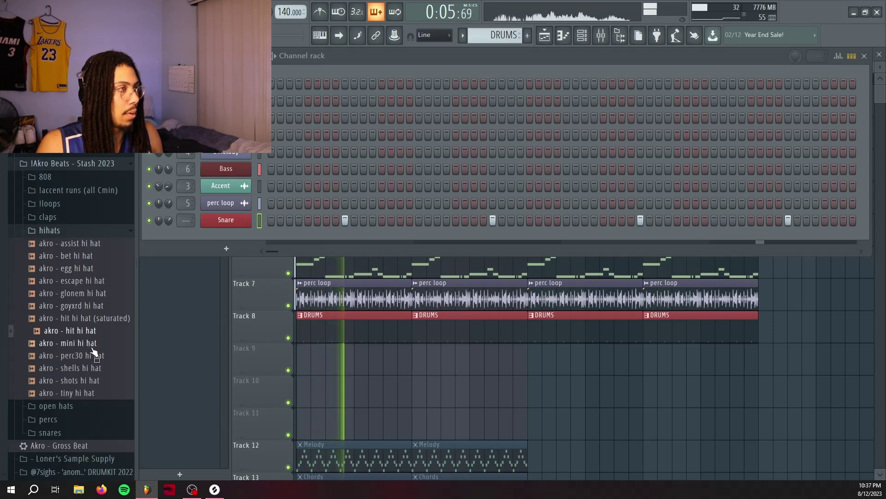
pyautogui.click(96, 356)
pyautogui.click(94, 330)
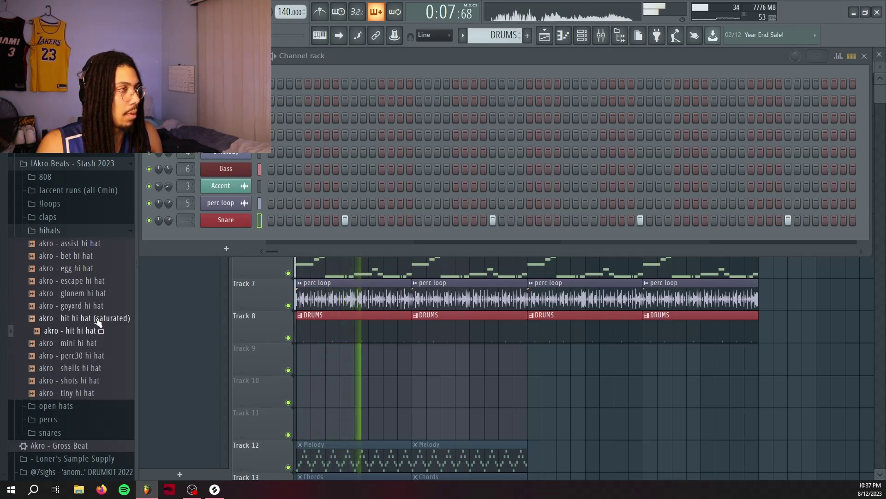
pyautogui.click(93, 343)
pyautogui.click(102, 380)
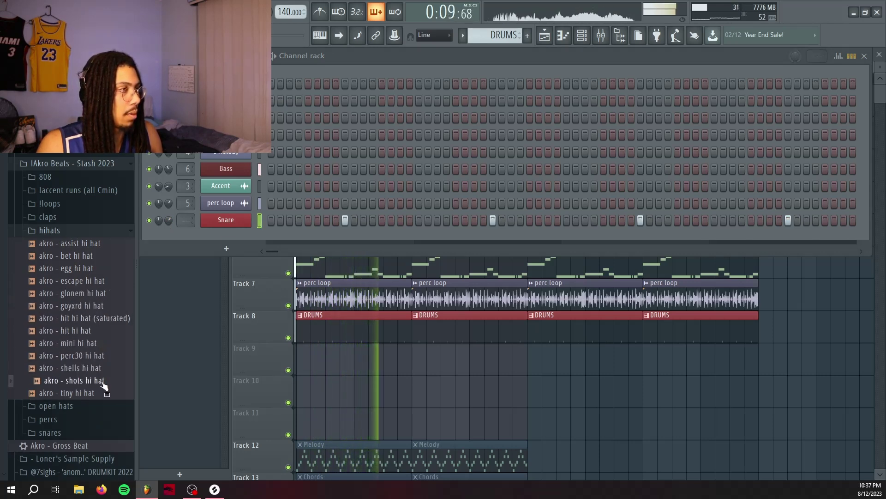
pyautogui.click(104, 344)
pyautogui.click(107, 331)
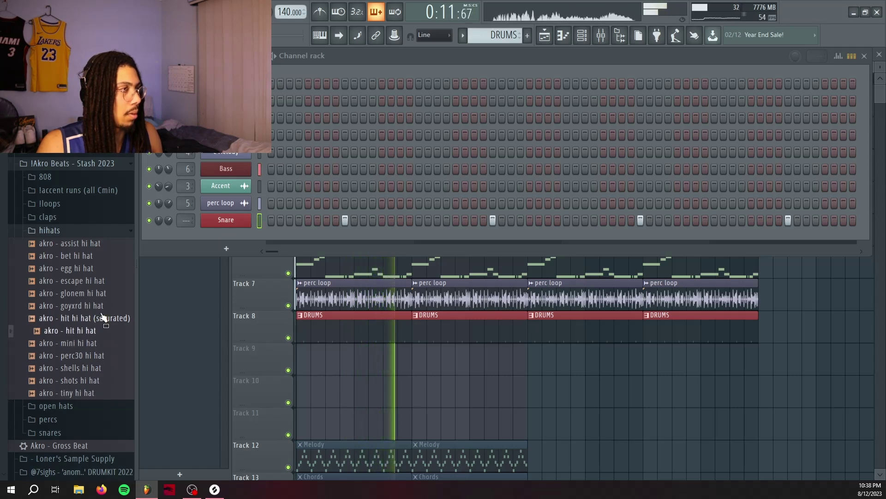
pyautogui.click(99, 282)
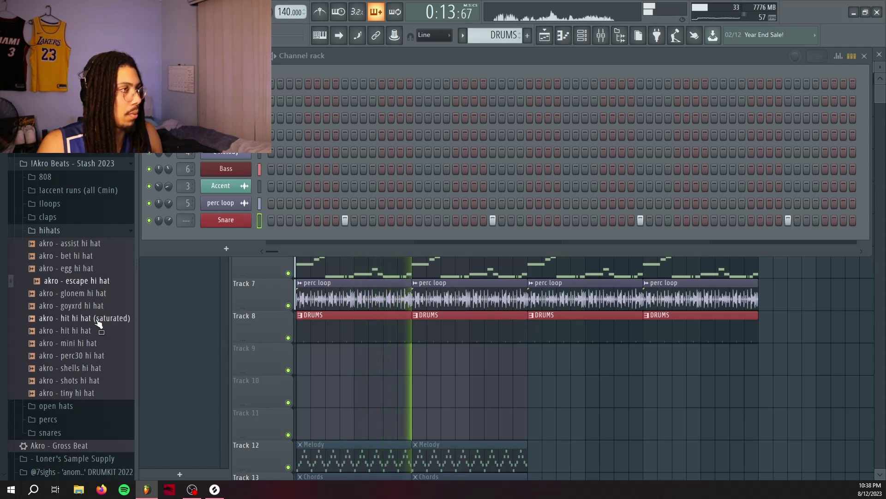
pyautogui.click(96, 330)
pyautogui.click(99, 281)
pyautogui.click(97, 282)
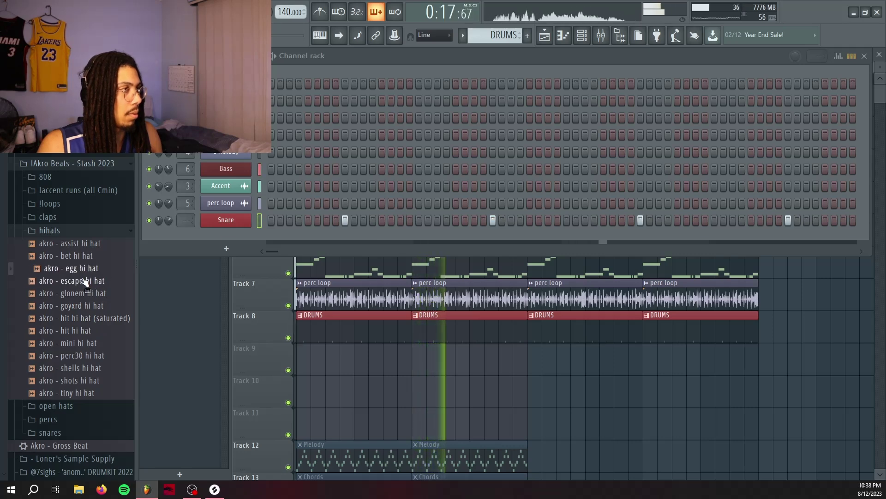
# Add the akro - escape hi hat sample as a new channel below the snare and rename it HH
pyautogui.moveTo(220, 238); pyautogui.dragTo(221, 237)
pyautogui.rightClick(230, 237)
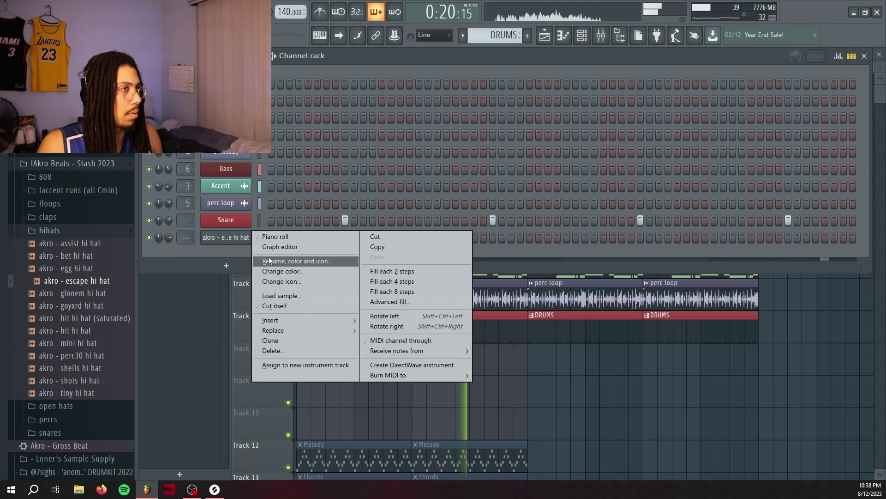
pyautogui.click(269, 259)
pyautogui.write('HH')
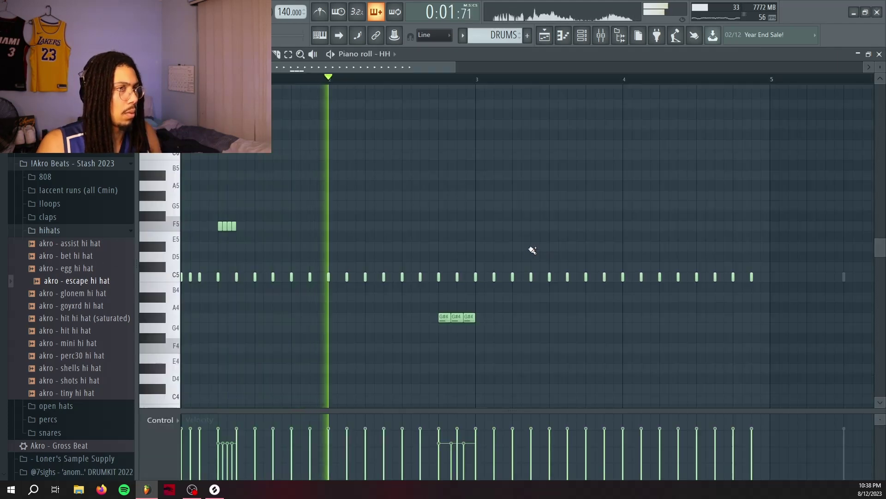
# Add a single short F5 note in bar 3 and a roll of eight fast A#4 notes in bar 4 of the HH pattern
pyautogui.click(505, 226)
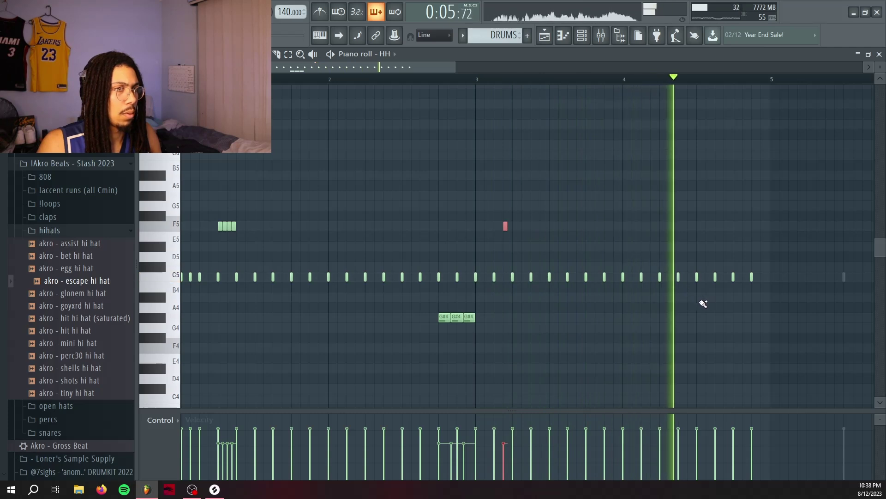
pyautogui.moveTo(702, 298); pyautogui.dragTo(728, 301)
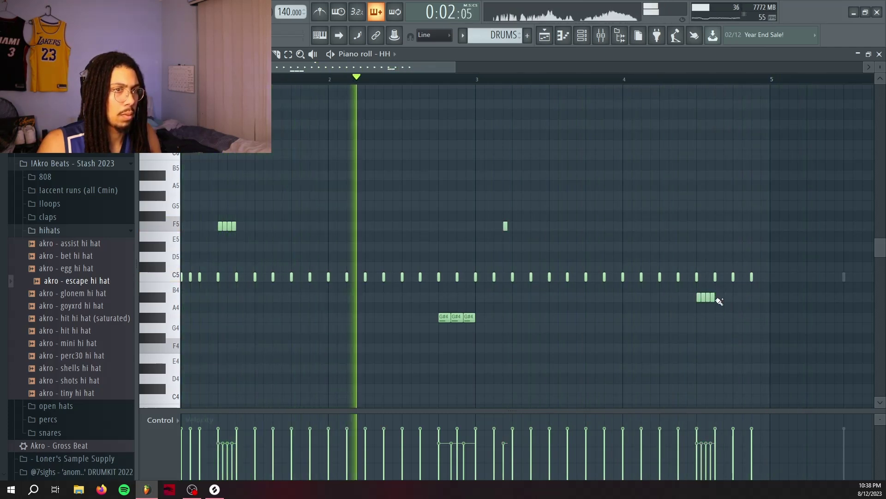
pyautogui.moveTo(719, 300); pyautogui.dragTo(732, 301)
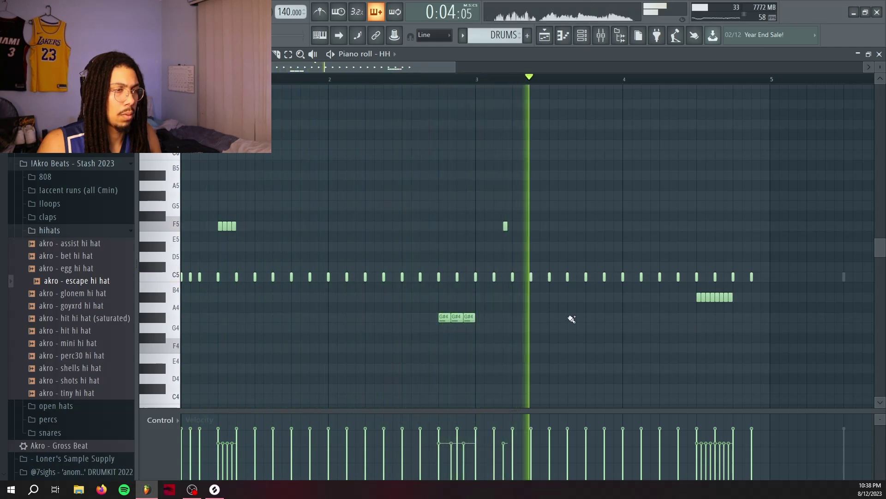
# Duplicate the four-bar hi-hat pattern into bars 5 to 8 and clear the selection
pyautogui.scroll(-1, 519, 87)
pyautogui.scroll(-2, 520, 87)
pyautogui.scroll(-3, 531, 203)
pyautogui.moveTo(558, 259); pyautogui.dragTo(183, 89)
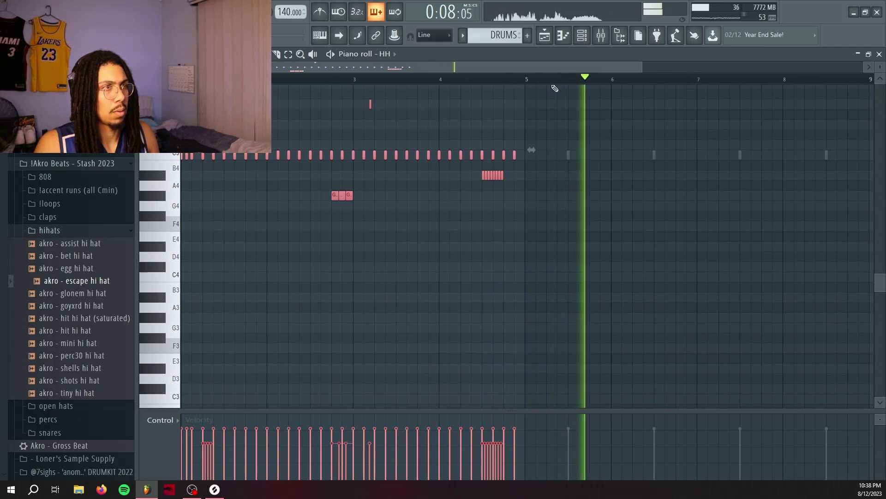
pyautogui.moveTo(520, 80); pyautogui.dragTo(276, 81)
pyautogui.hotkey('ctrl', 'b')
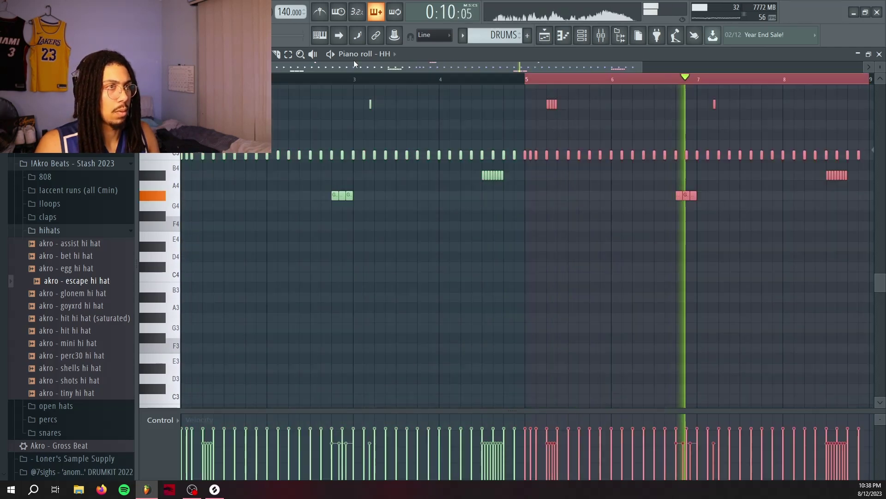
pyautogui.keyDown('ctrl'); pyautogui.click(531, 86); pyautogui.keyUp('ctrl')
pyautogui.scroll(3, 537, 99)
# Open the HH channel's sampler settings and add a slight fade-out to the hi-hat sample in the precomputed effects
pyautogui.click(584, 41)
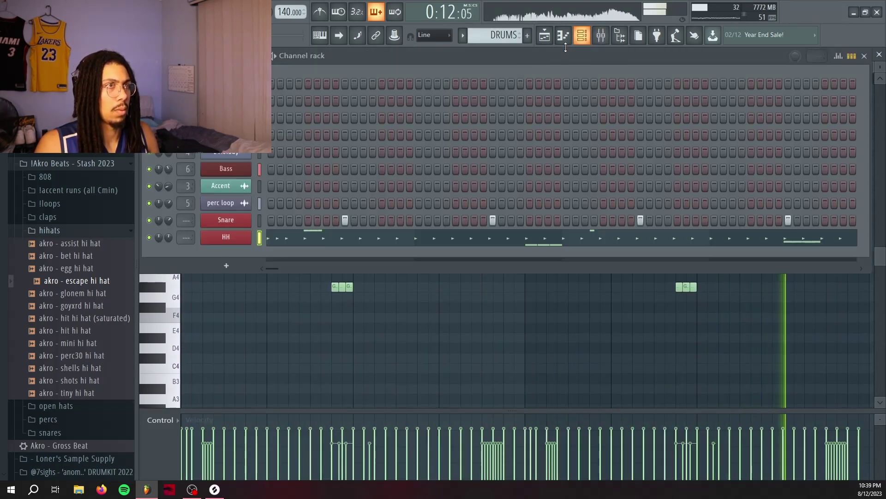
pyautogui.click(236, 235)
pyautogui.click(204, 252)
pyautogui.click(285, 297)
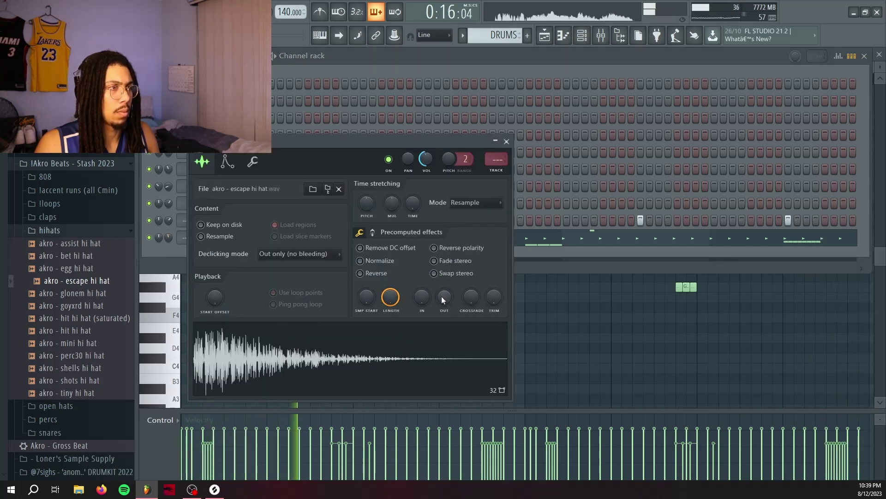
pyautogui.moveTo(443, 300); pyautogui.dragTo(442, 289)
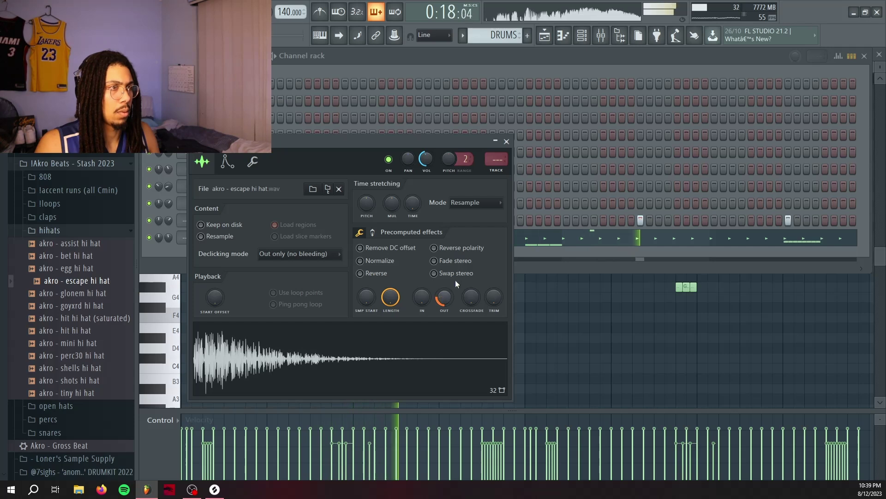
# Close the hi-hat sampler window, inspect the HH channel's miscellaneous functions settings, and close them
pyautogui.click(496, 141)
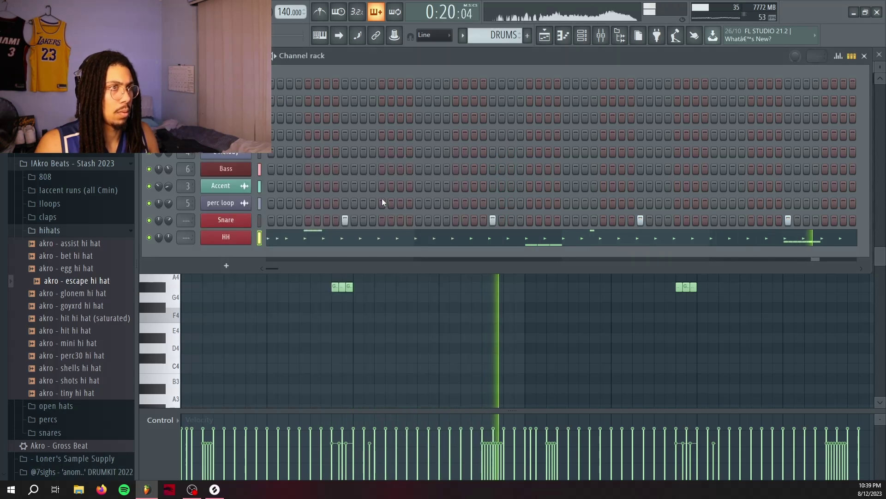
pyautogui.click(216, 237)
pyautogui.click(252, 162)
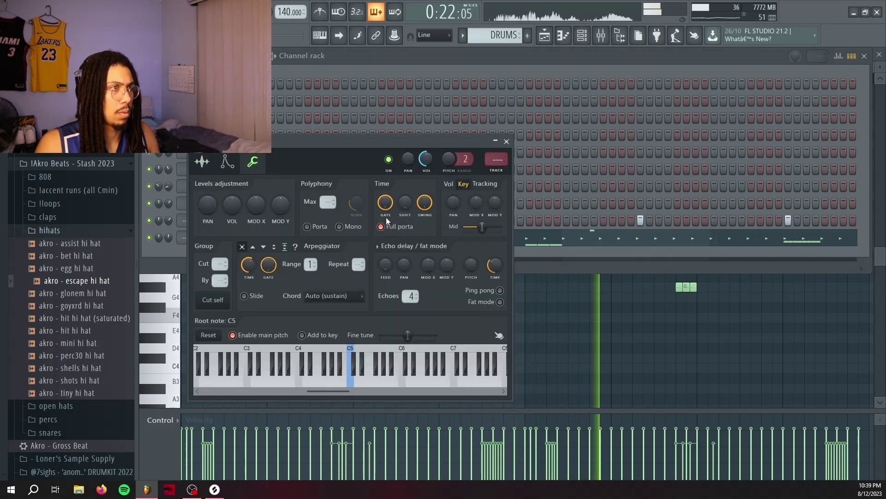
pyautogui.click(507, 141)
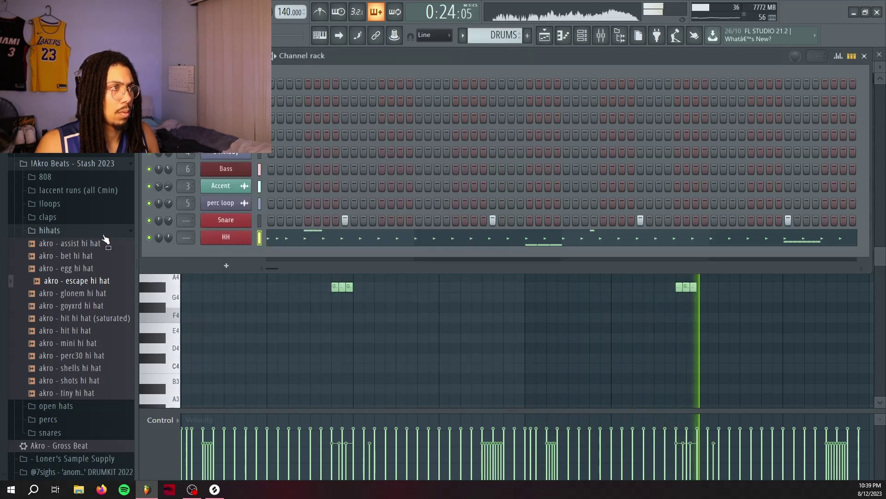
# Collapse the hihats folder and add the akro - stacks open hat sample as a new channel named OH with three hits
pyautogui.click(84, 230)
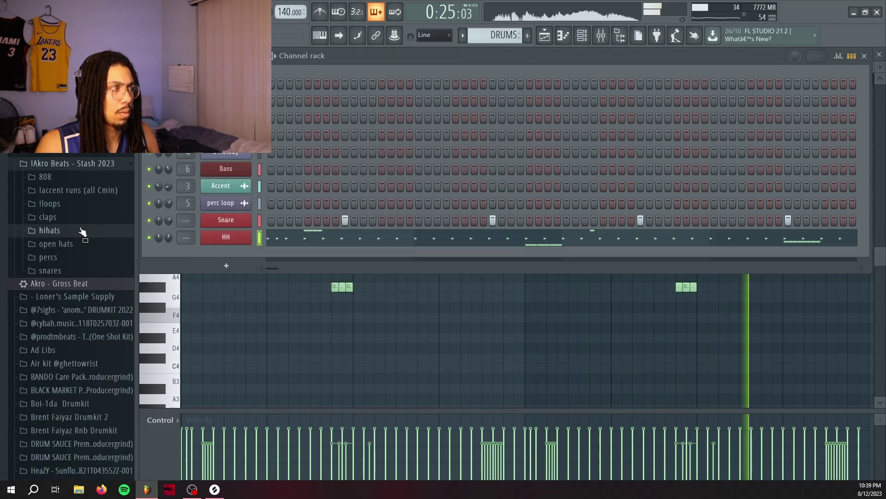
pyautogui.click(77, 190)
pyautogui.click(99, 188)
pyautogui.click(104, 165)
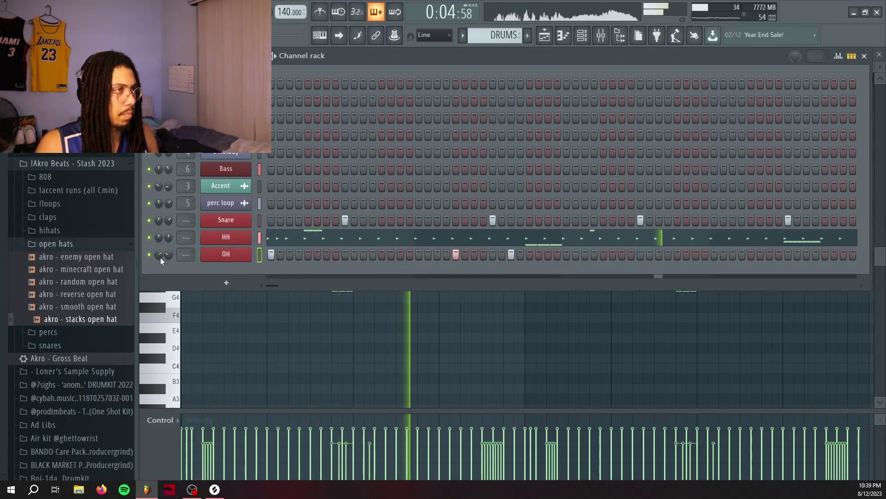
# Add a slight fade-out to the OH channel's sample in the precomputed effects and close its settings
pyautogui.click(229, 258)
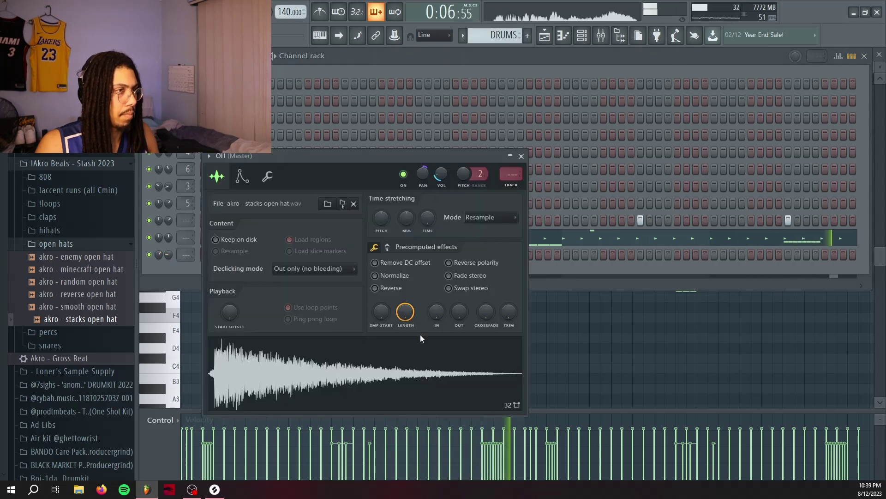
pyautogui.moveTo(457, 315); pyautogui.dragTo(468, 319)
pyautogui.click(521, 156)
# Open the OH pattern in the piano roll, duplicate its four bars into bars 5 to 8, and clear the selection
pyautogui.rightClick(222, 256)
pyautogui.click(277, 254)
pyautogui.moveTo(525, 79); pyautogui.dragTo(184, 79)
pyautogui.hotkey('ctrl', 'b')
pyautogui.keyDown('ctrl'); pyautogui.click(562, 80); pyautogui.keyUp('ctrl')
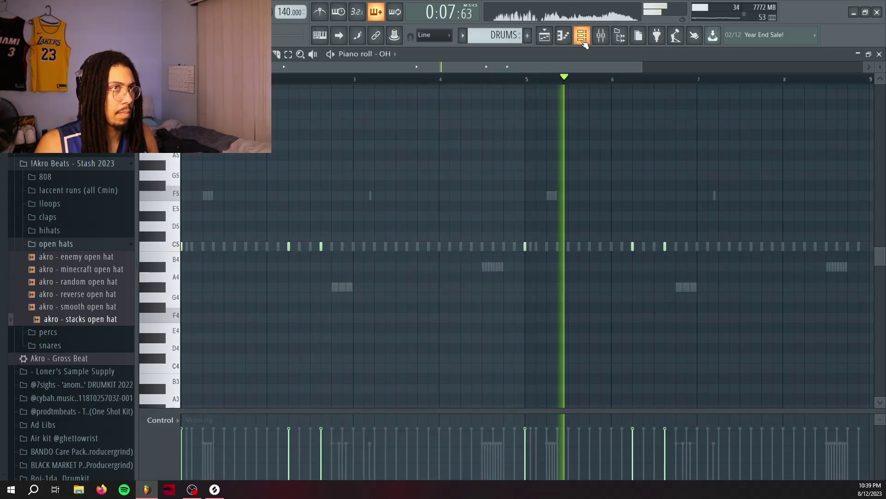
# Increase the open hat sample's fade-out in the OH channel settings and slightly adjust the channel's volume
pyautogui.click(563, 37)
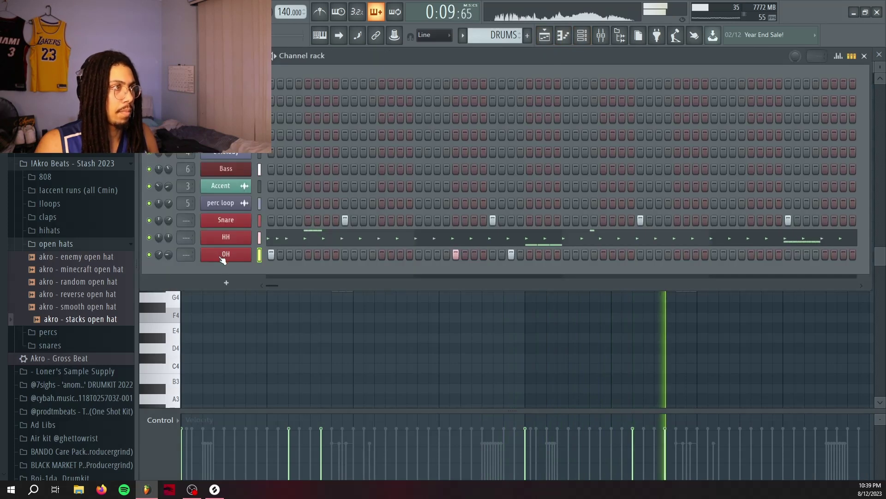
pyautogui.click(224, 253)
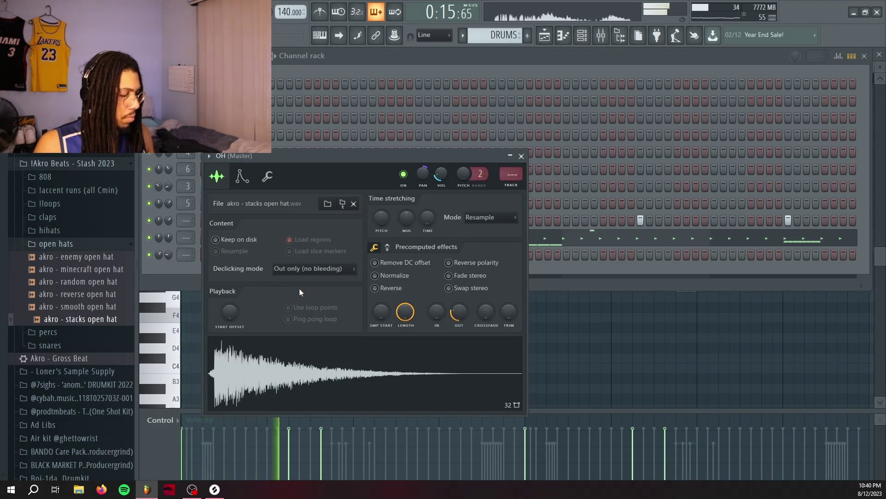
pyautogui.moveTo(459, 312); pyautogui.dragTo(459, 323)
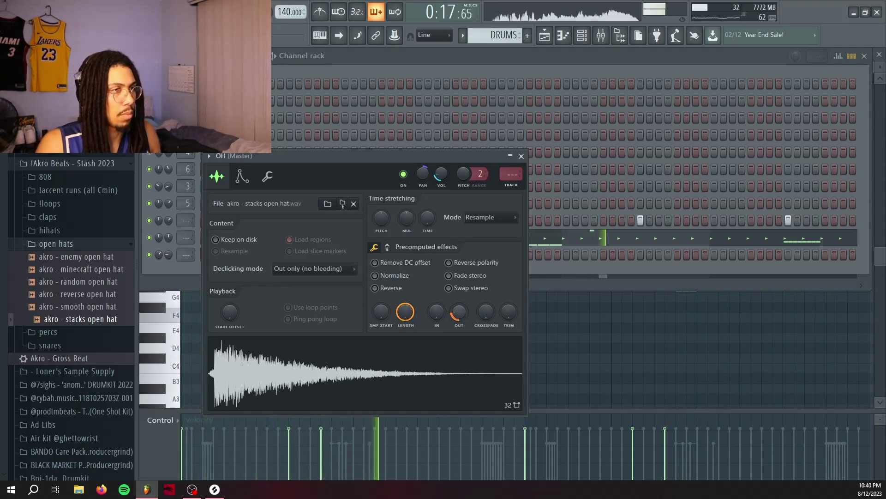
pyautogui.click(489, 218)
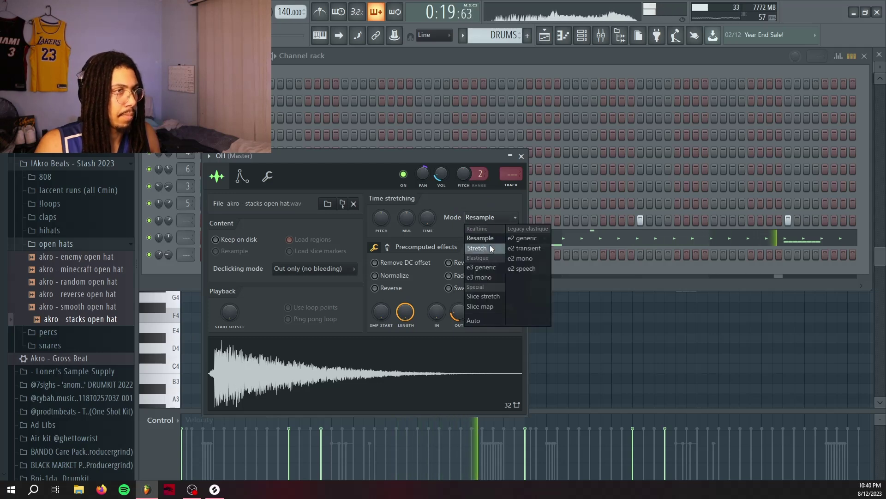
pyautogui.click(520, 156)
pyautogui.moveTo(169, 255); pyautogui.dragTo(168, 249)
# Collapse the open hats folder and load the SPINZ THAT MA..EAT BUMP 808 sample as a new channel named 808
pyautogui.click(55, 243)
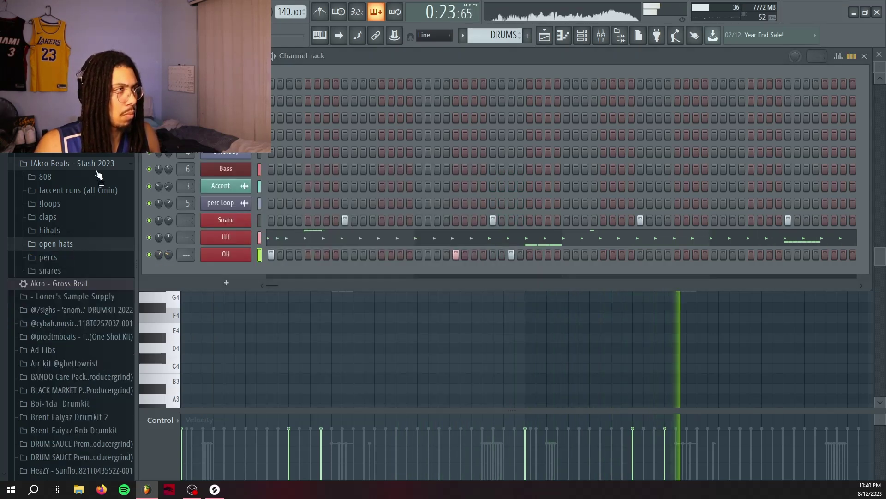
pyautogui.click(95, 164)
pyautogui.click(88, 163)
pyautogui.click(88, 176)
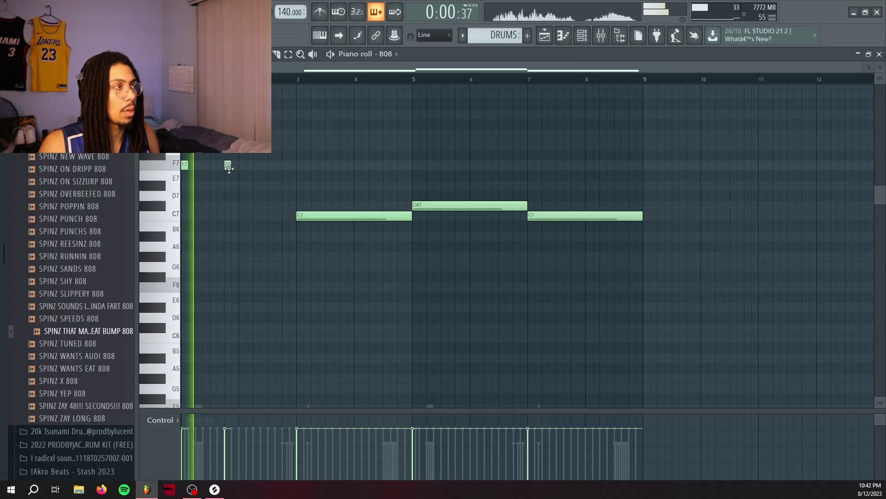
# Place two short F7 notes in bar 2 of the 808 pattern, shorten bar 3's C7 note, and add another C7 in bar 3
pyautogui.click(257, 167)
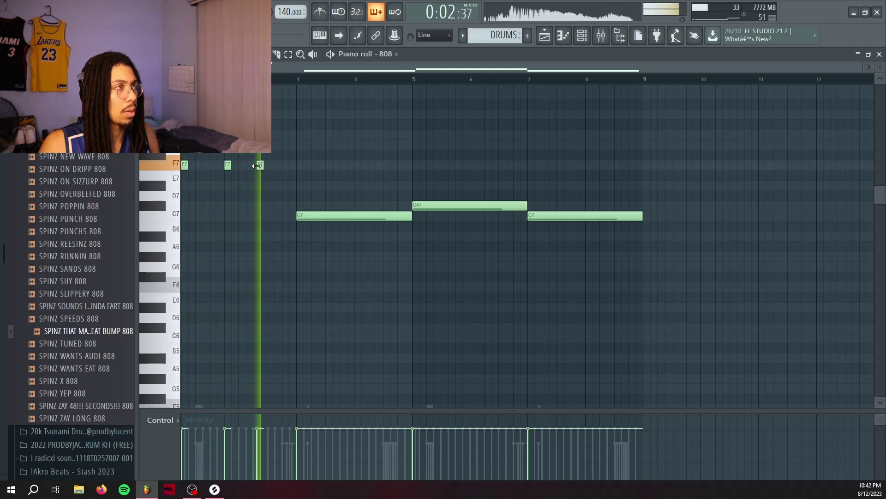
pyautogui.moveTo(261, 167); pyautogui.dragTo(257, 168)
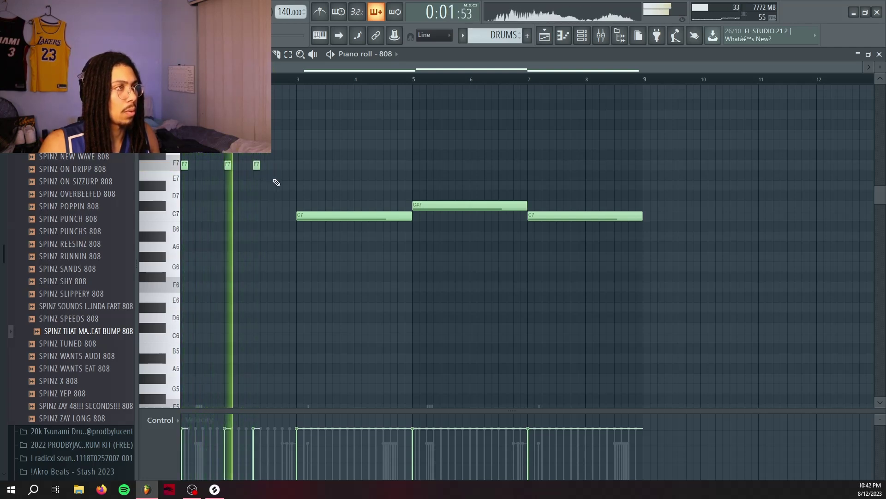
pyautogui.click(278, 166)
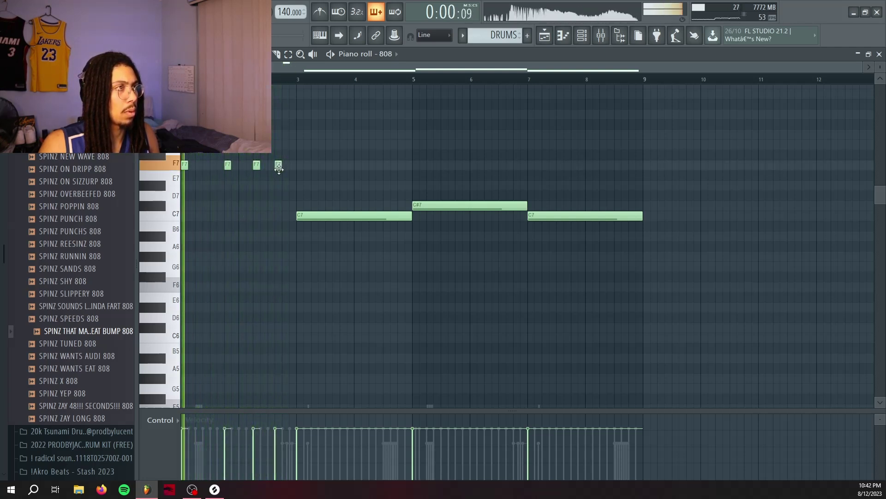
pyautogui.moveTo(403, 218); pyautogui.dragTo(297, 254)
pyautogui.click(340, 215)
# Route the Snare, HH, OH and 808 channels to separate mixer tracks starting at insert 8
pyautogui.press('space')
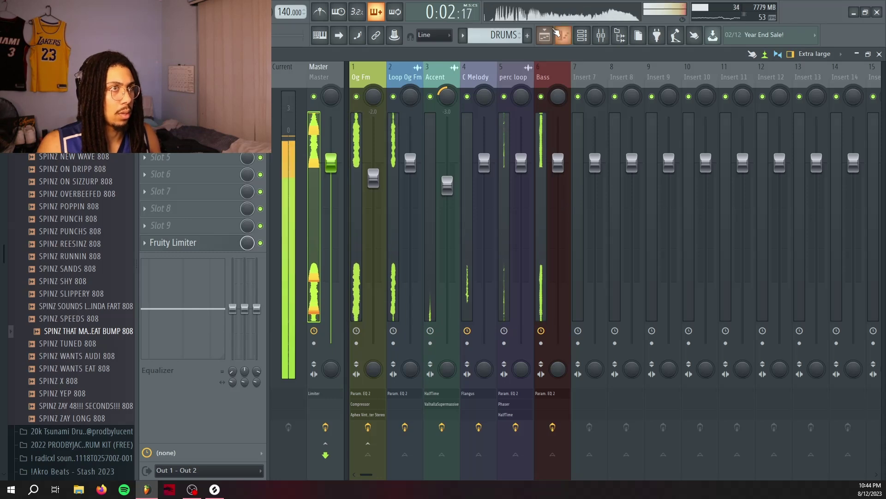
pyautogui.press('F5')
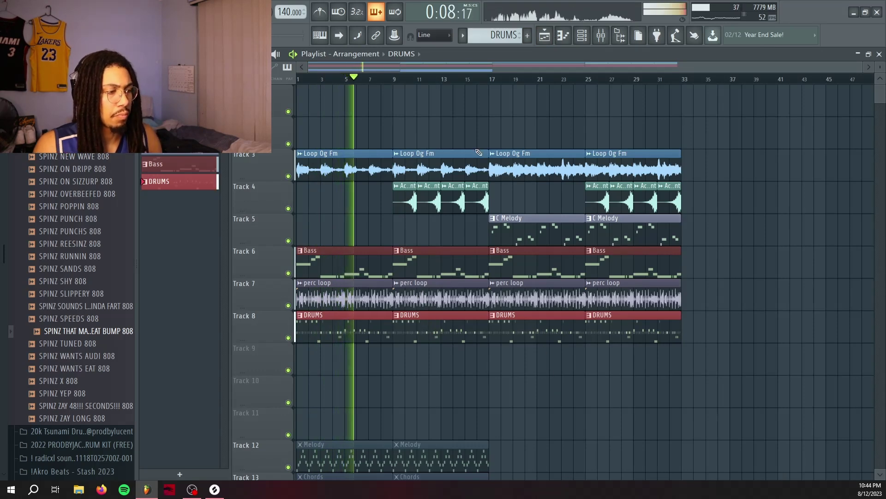
pyautogui.click(581, 41)
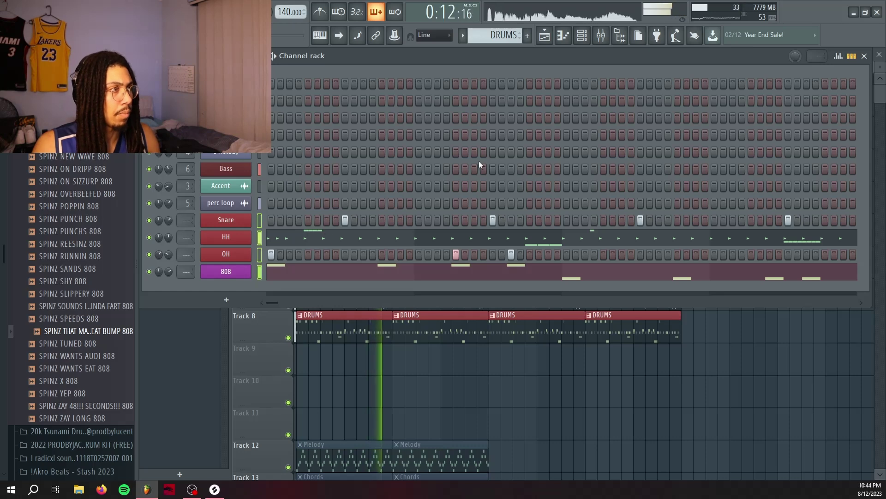
pyautogui.click(600, 38)
pyautogui.rightClick(635, 73)
pyautogui.moveTo(696, 176)
pyautogui.click(614, 185)
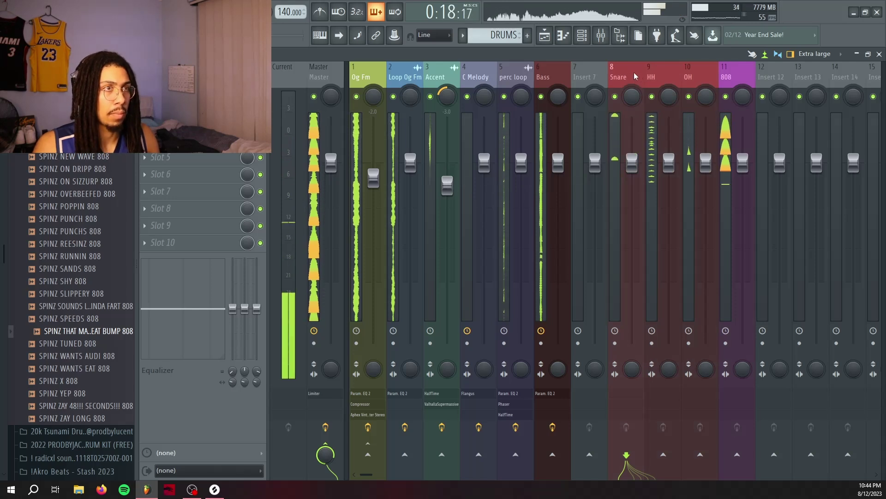
# Shift the Snare, HH, OH and 808 mixer tracks one slot over to free insert 8
pyautogui.keyDown('ctrl'); pyautogui.click(650, 77); pyautogui.keyUp('ctrl')
pyautogui.keyDown('ctrl'); pyautogui.click(700, 79); pyautogui.keyUp('ctrl')
pyautogui.keyDown('ctrl'); pyautogui.click(728, 77); pyautogui.keyUp('ctrl')
pyautogui.hotkey('alt', 'Right')
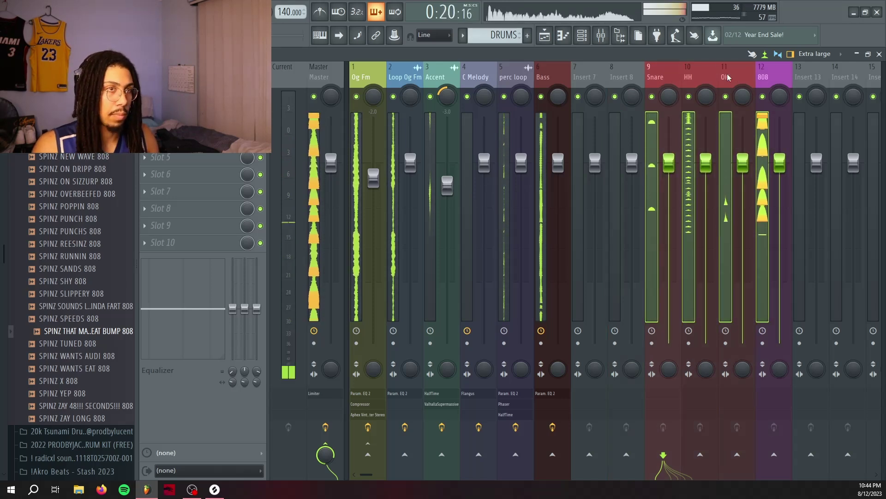
# Select the Snare, HH and OH mixer tracks and route them only to insert 8
pyautogui.click(737, 77)
pyautogui.keyDown('ctrl'); pyautogui.click(661, 78); pyautogui.keyUp('ctrl')
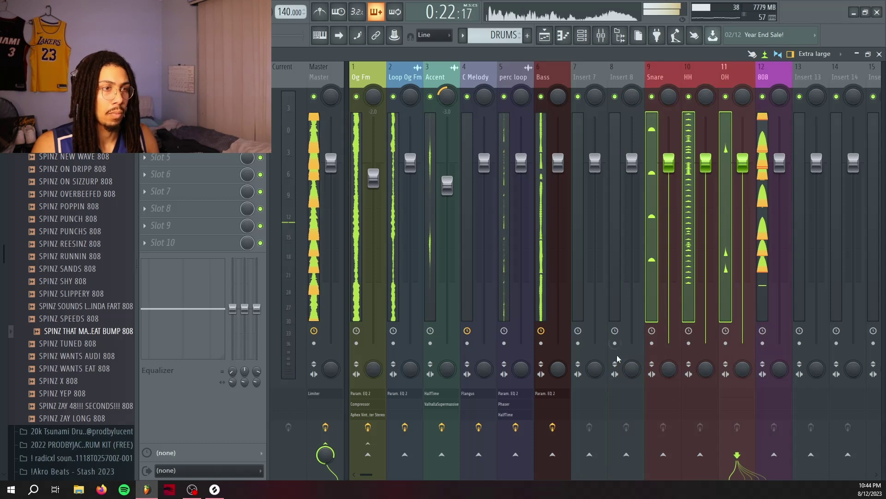
pyautogui.rightClick(626, 454)
pyautogui.click(639, 442)
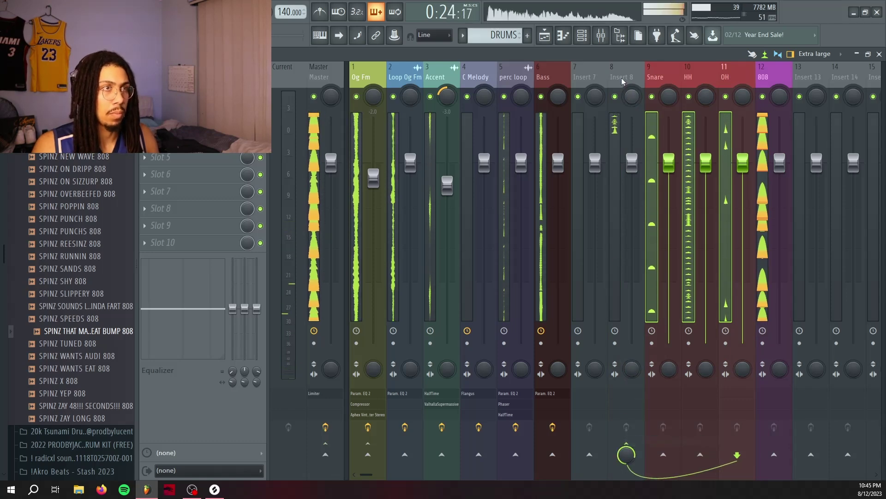
# Rename mixer insert 8 as DRUMBUS
pyautogui.rightClick(622, 80)
pyautogui.click(667, 78)
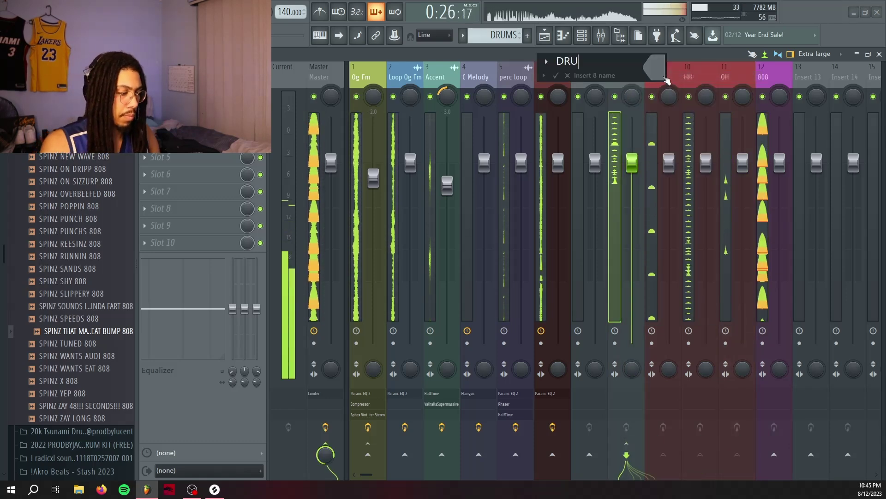
pyautogui.press('Return')
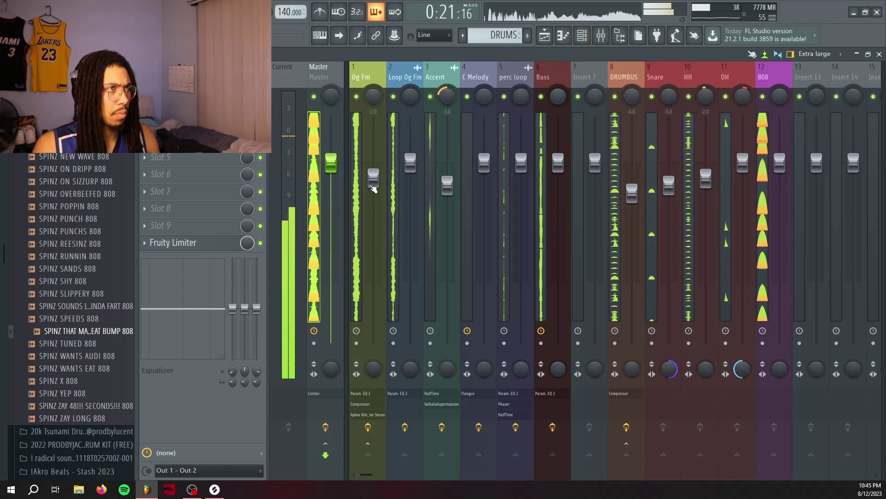
# Set the Og Fm mixer track's level to -1.5 dB and check the channel rack and playlist during playback
pyautogui.moveTo(373, 187); pyautogui.dragTo(374, 184)
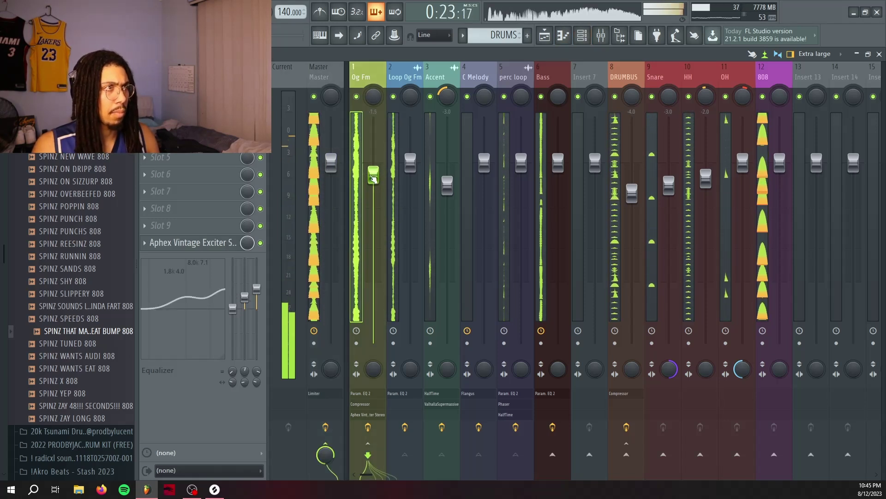
pyautogui.click(441, 100)
pyautogui.click(586, 36)
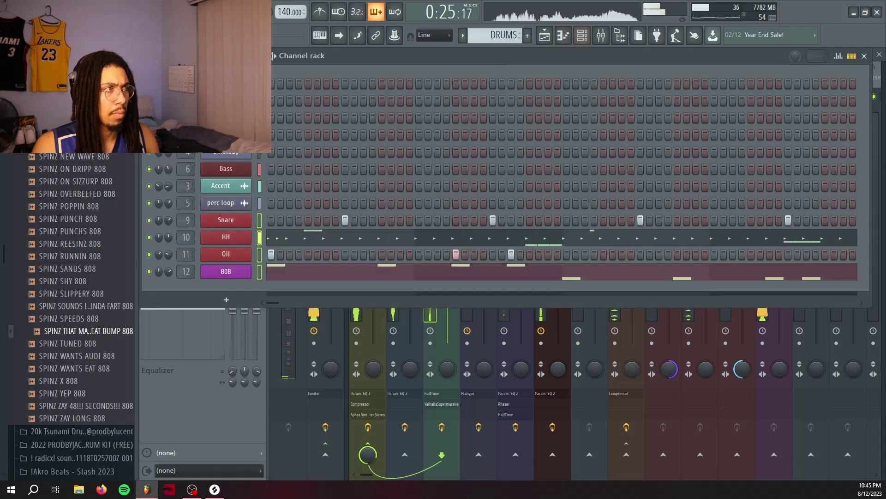
pyautogui.click(545, 38)
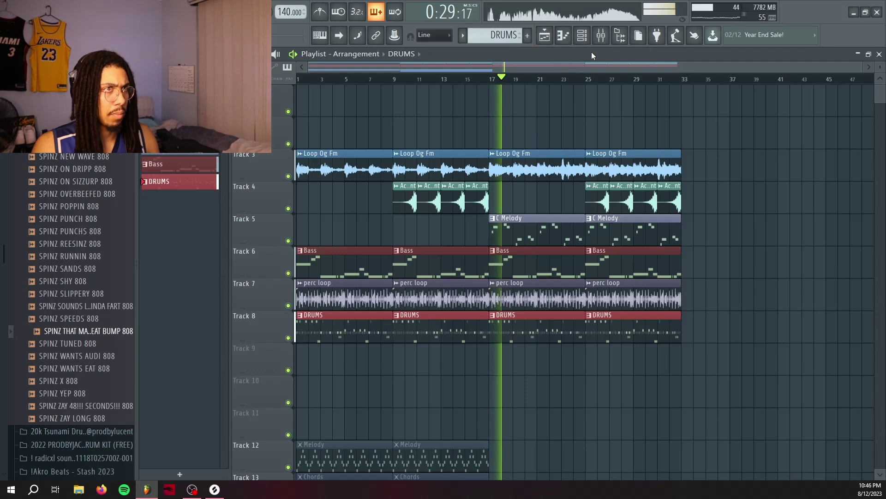
# Adjust the stereo separation of the 808 mixer track and select the DRUMBUS track
pyautogui.click(601, 37)
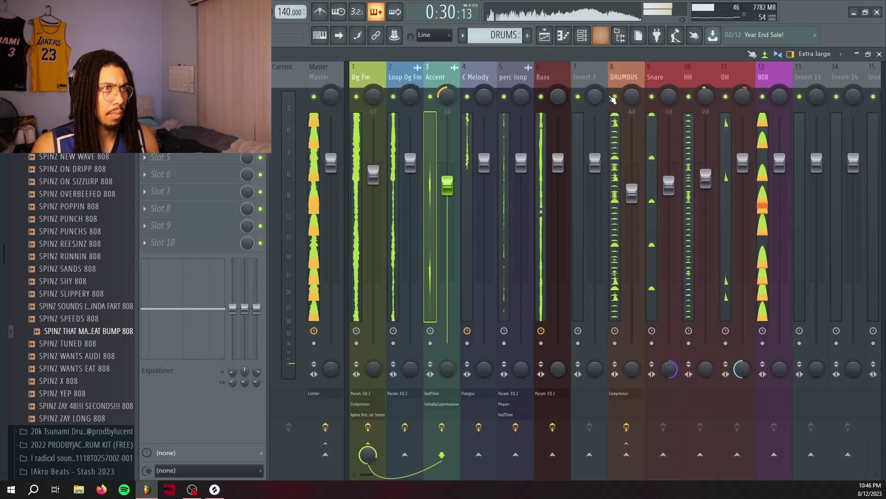
pyautogui.click(705, 104)
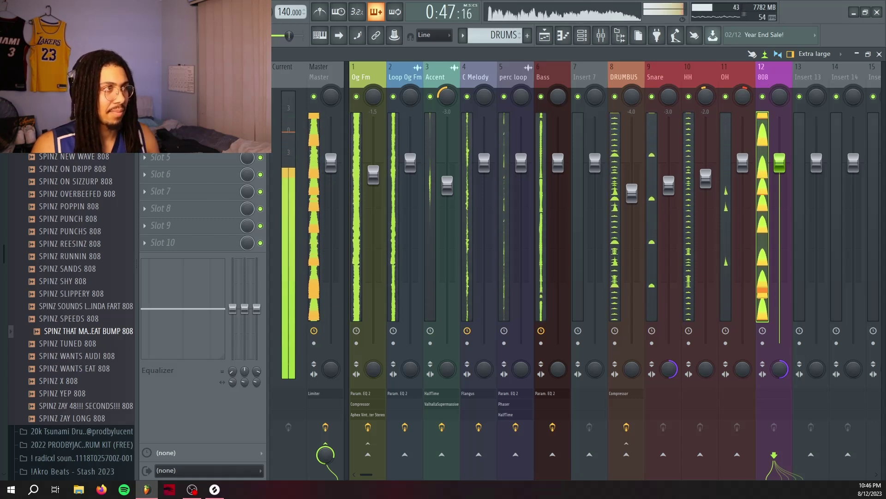
pyautogui.click(634, 78)
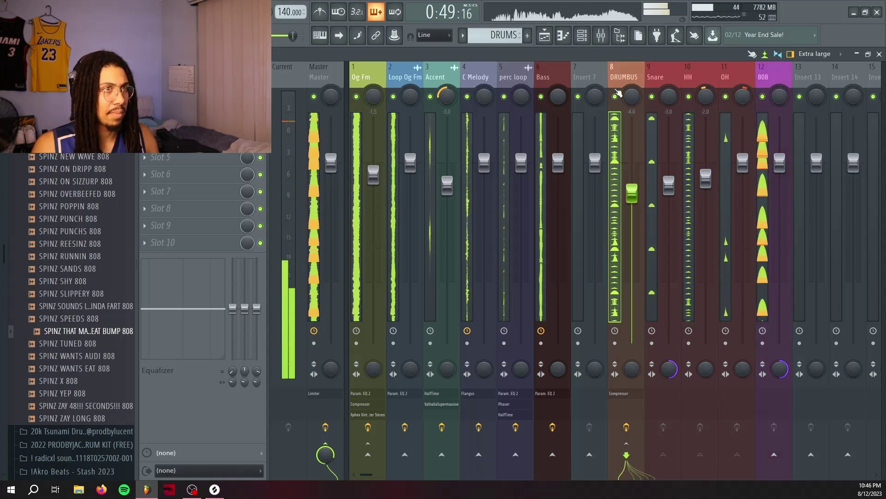
# Stop playback, extend the arrangement to bar 73 with an eight-bar intro without DRUMS, and set the tempo to 142 BPM
pyautogui.click(545, 36)
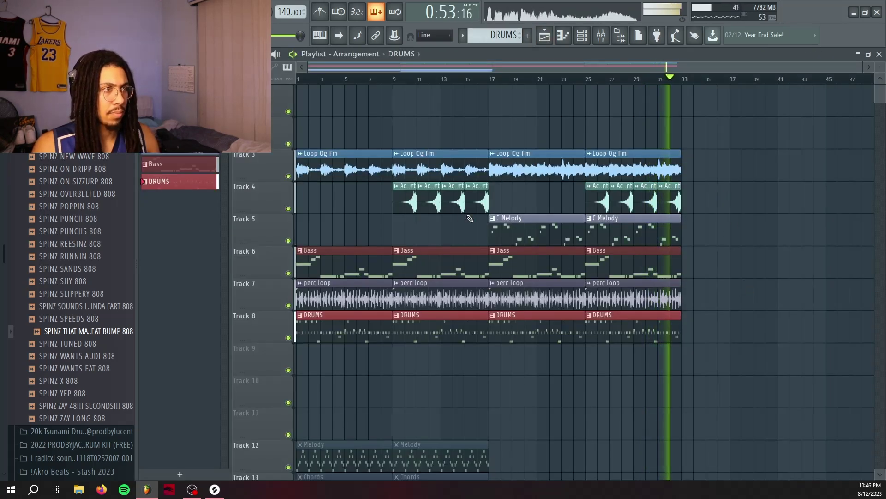
pyautogui.press('space')
pyautogui.moveTo(779, 405); pyautogui.dragTo(298, 150)
pyautogui.click(412, 233)
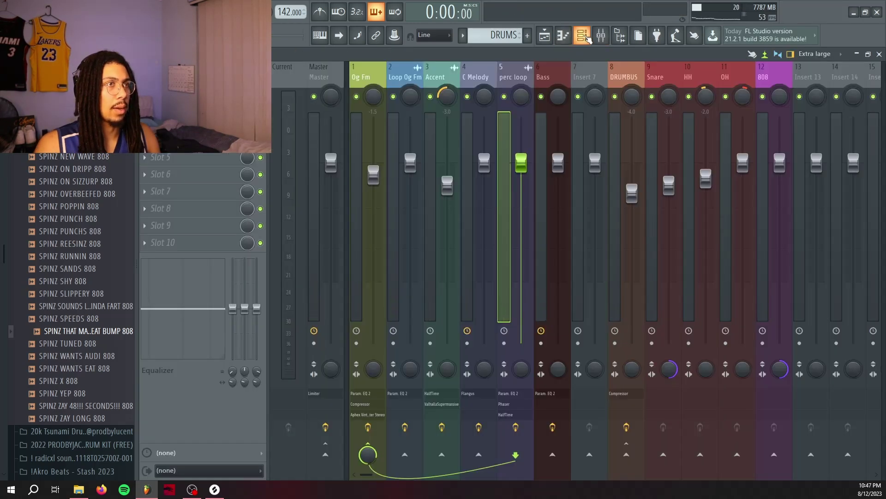
pyautogui.click(545, 37)
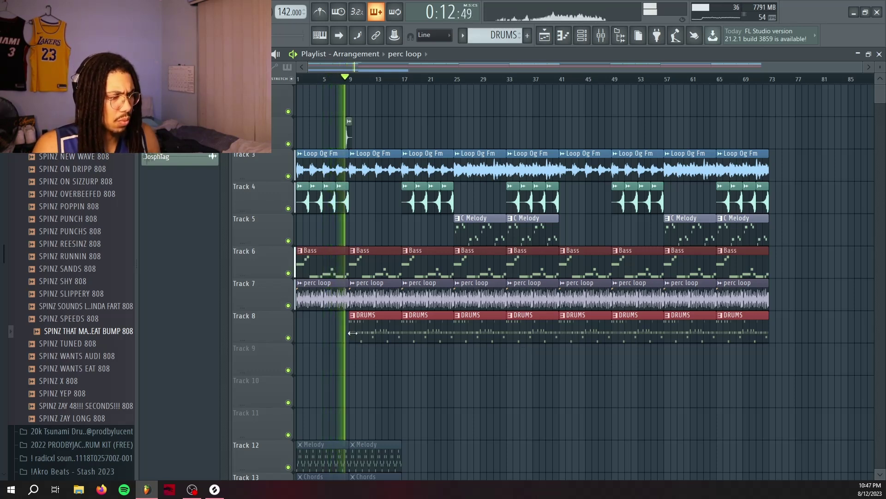
# Check the producer tag's channel settings and review the channel rack while the arrangement plays
pyautogui.click(347, 122)
pyautogui.click(354, 161)
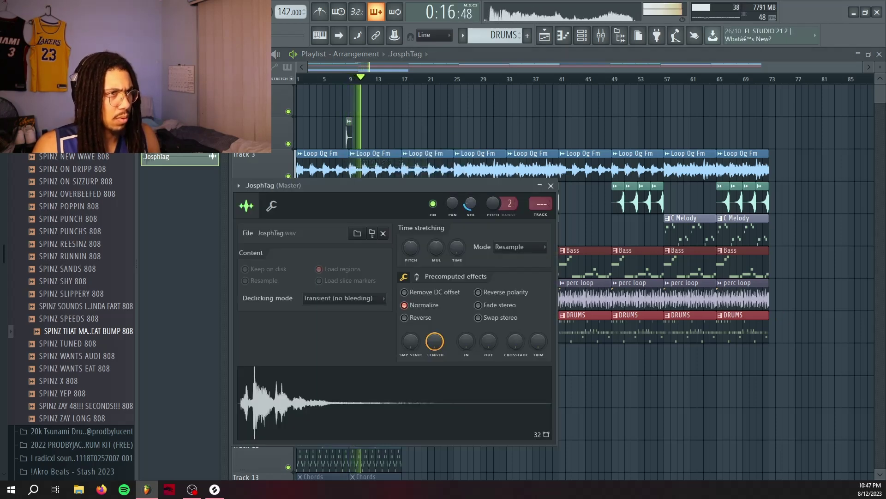
pyautogui.click(554, 186)
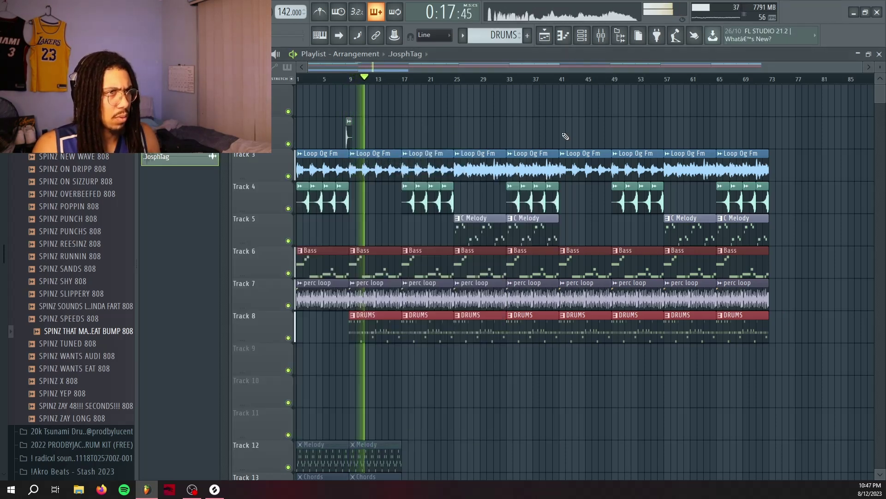
pyautogui.click(581, 37)
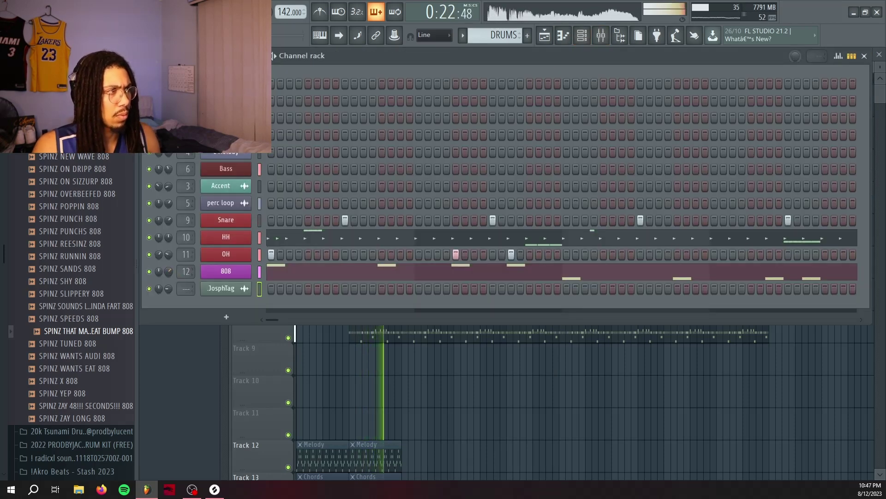
pyautogui.rightClick(373, 405)
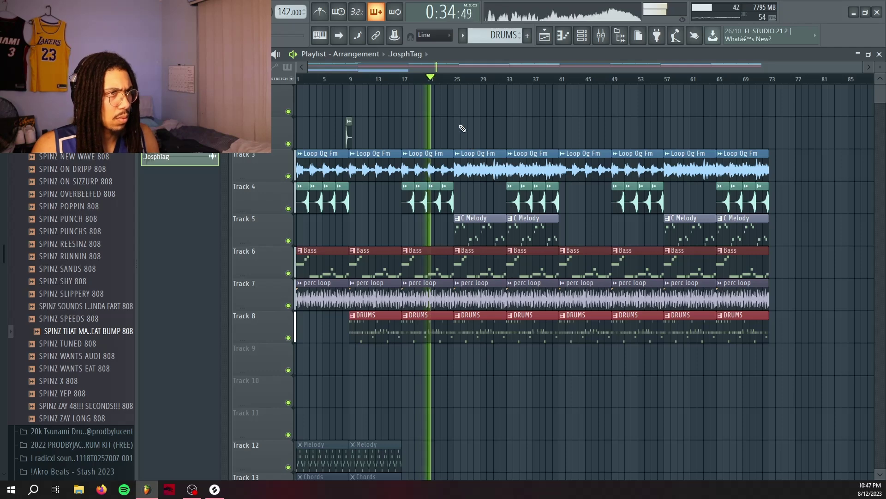
# Remove the DRUMS pattern from bars 25 to 33 on Track 8 to create an eight-bar break
pyautogui.scroll(3, 465, 81)
pyautogui.moveTo(440, 325); pyautogui.dragTo(478, 342)
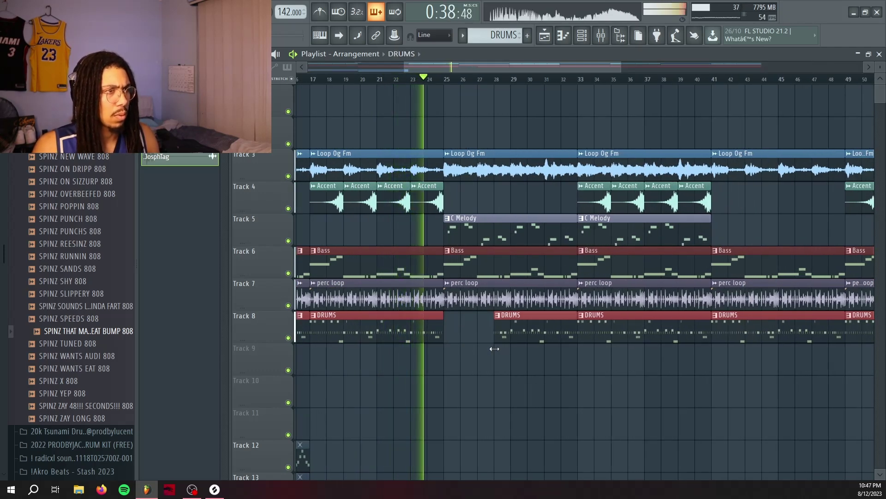
pyautogui.rightClick(535, 338)
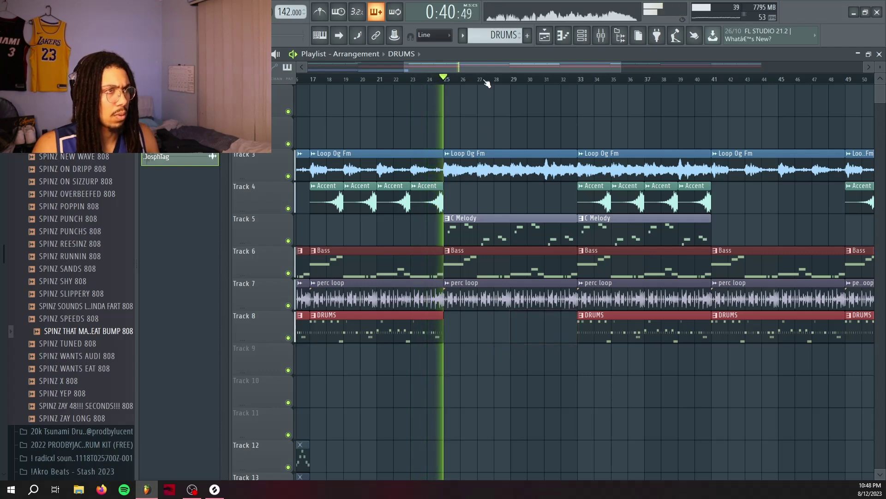
pyautogui.scroll(-5, 471, 86)
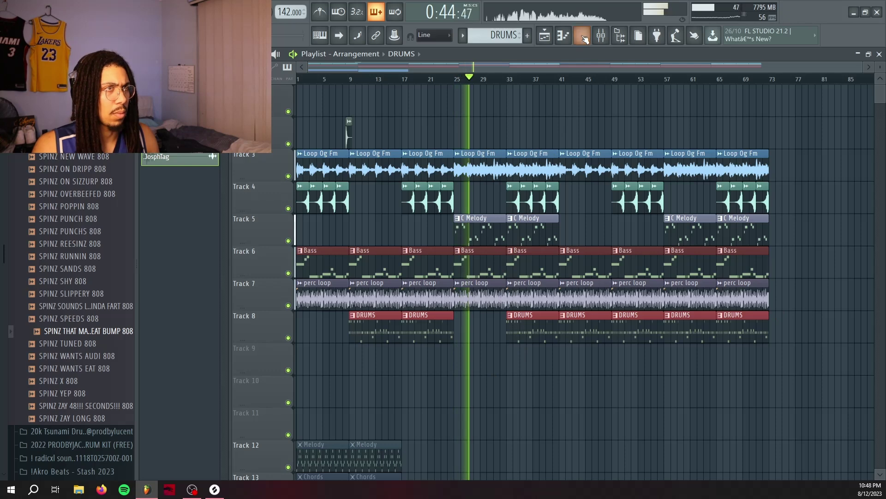
# Adjust a band of the Parametric EQ 2 on the Bass mixer track and return to the playlist
pyautogui.click(600, 35)
pyautogui.click(185, 89)
pyautogui.moveTo(301, 263); pyautogui.dragTo(301, 253)
pyautogui.click(564, 157)
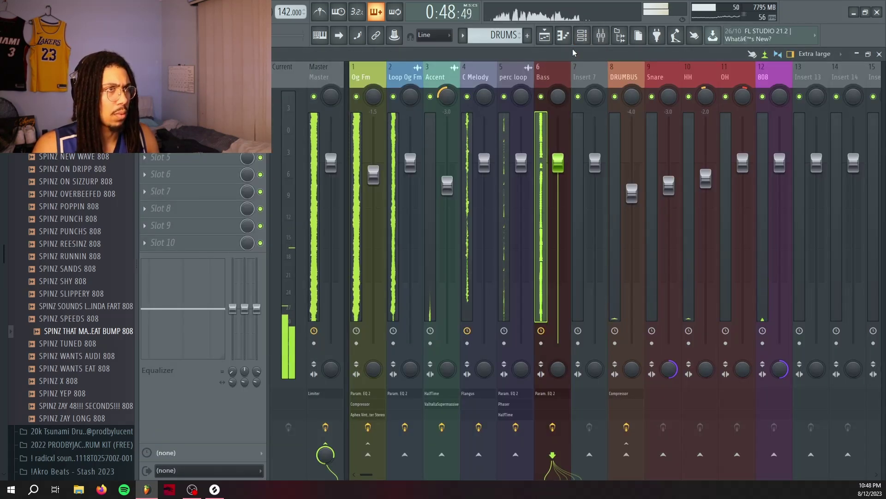
pyautogui.click(582, 36)
pyautogui.click(543, 37)
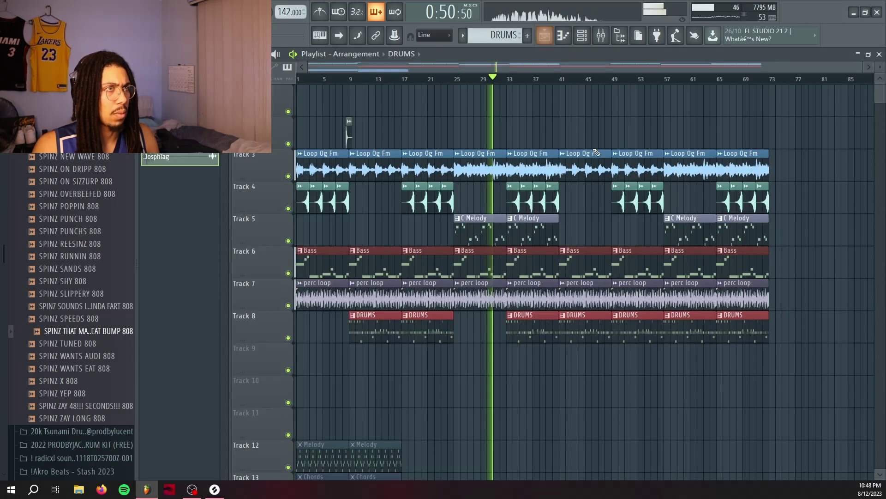